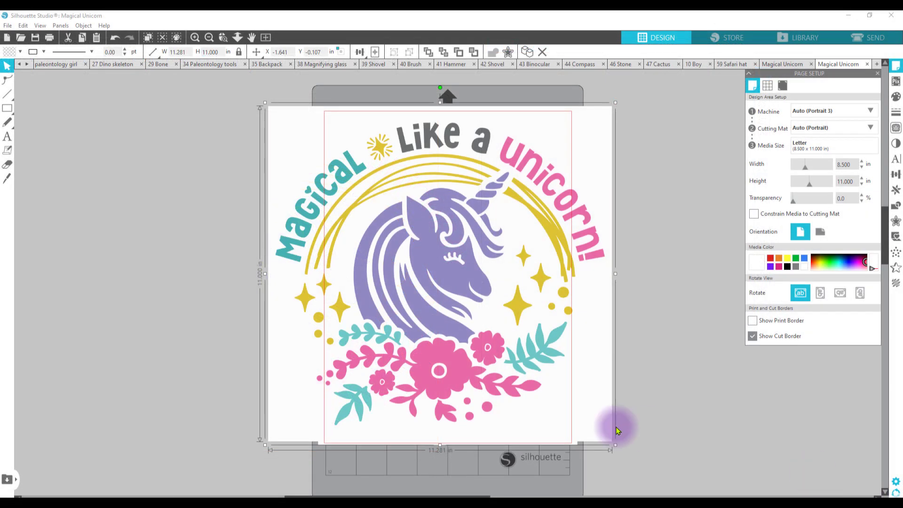
Resize the unicorn design to 6 in wide with proportions kept and centre it near the page's upper edge.
left_click(546, 230)
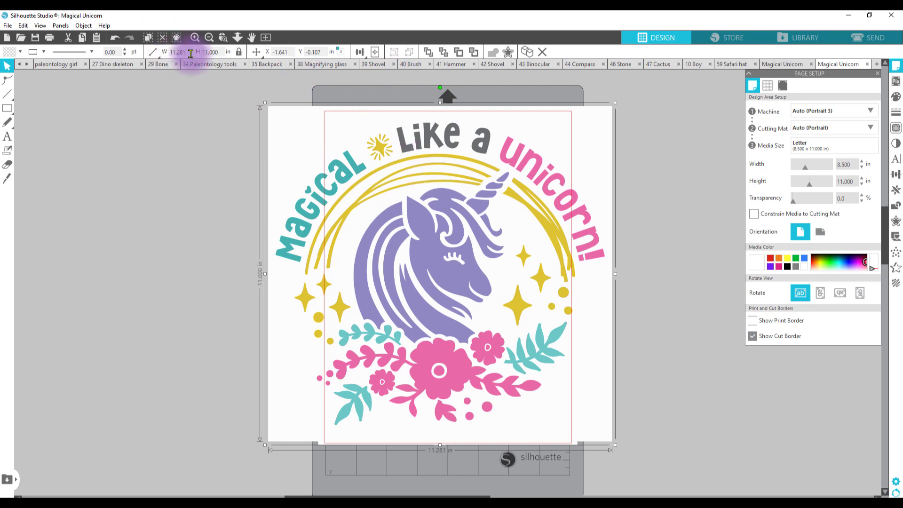
left_click(171, 52)
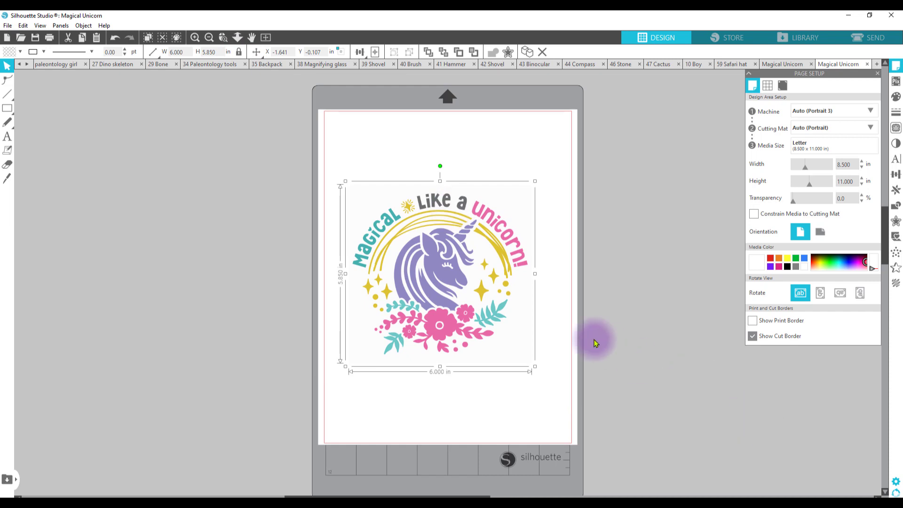
left_click_drag(464, 291, 470, 212)
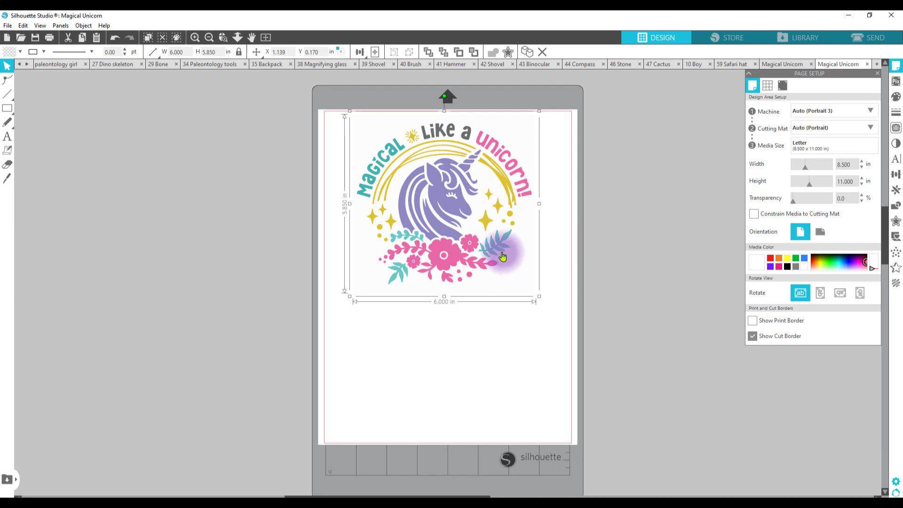
left_click_drag(452, 225, 455, 225)
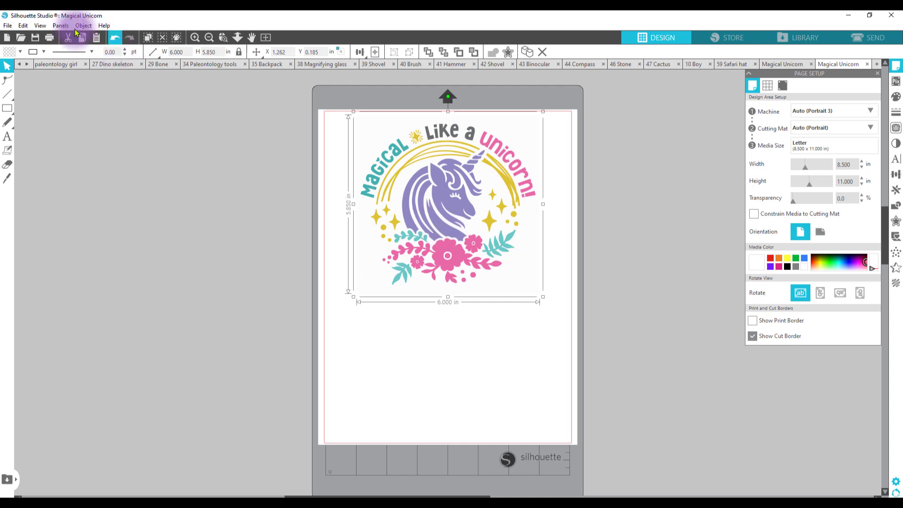
Print the unmirrored unicorn design on the EPSON053D48 (WF-7720 Series) printer with the quality set to Draft.
left_click(8, 25)
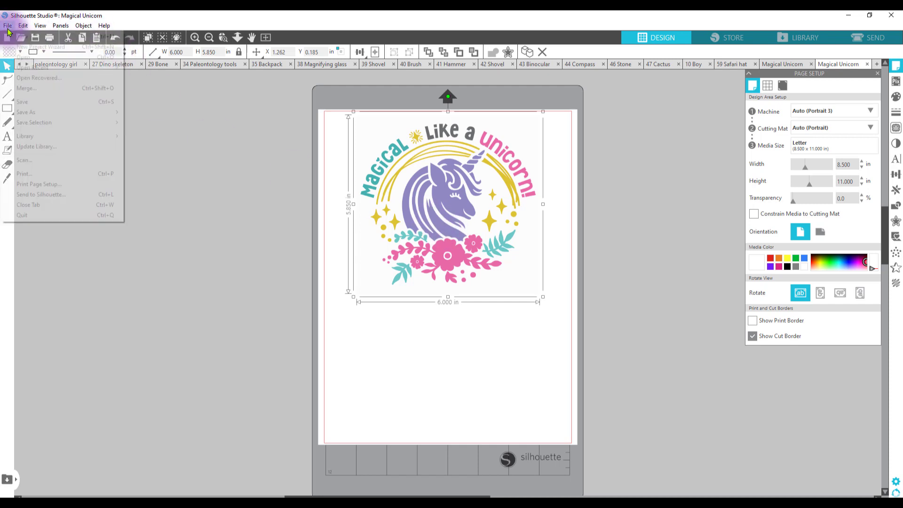
left_click(59, 174)
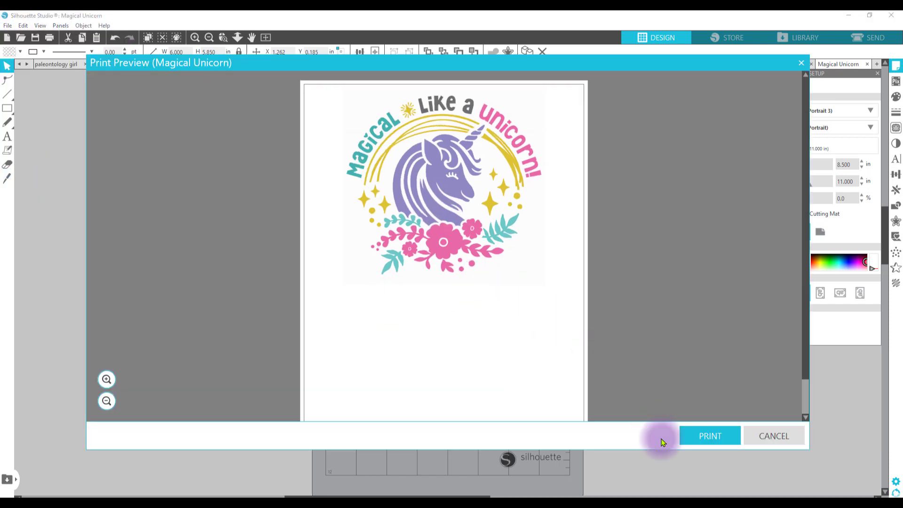
left_click(709, 435)
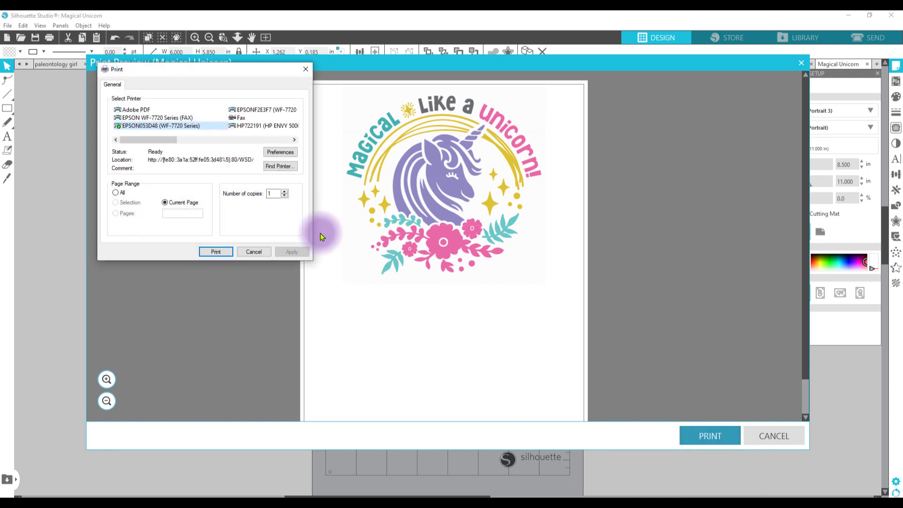
left_click(280, 152)
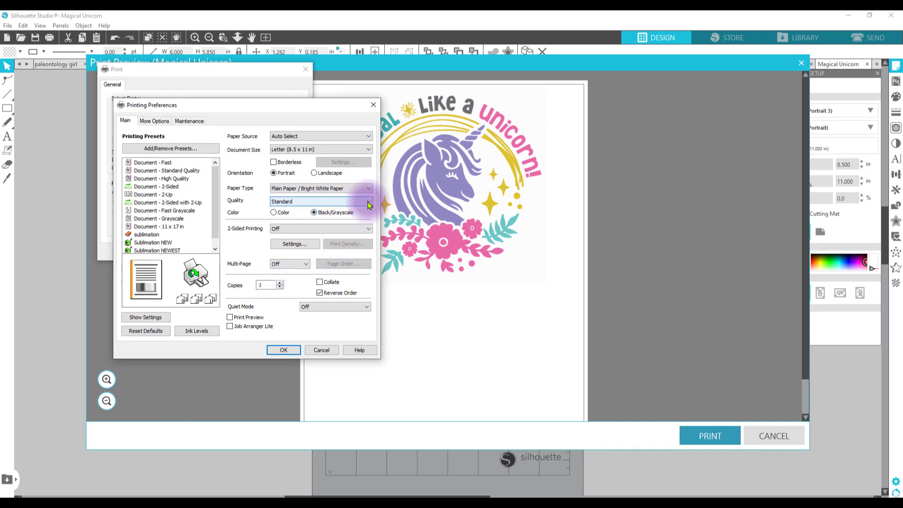
left_click(369, 202)
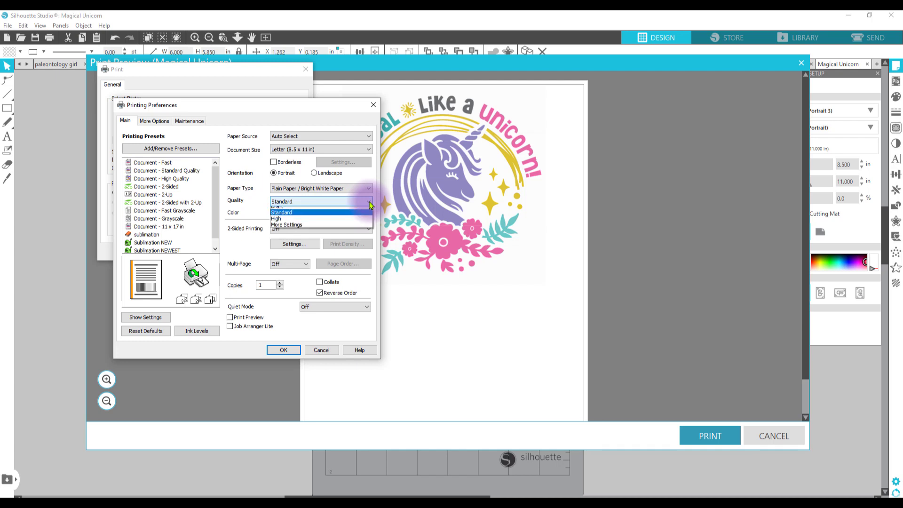
left_click(327, 211)
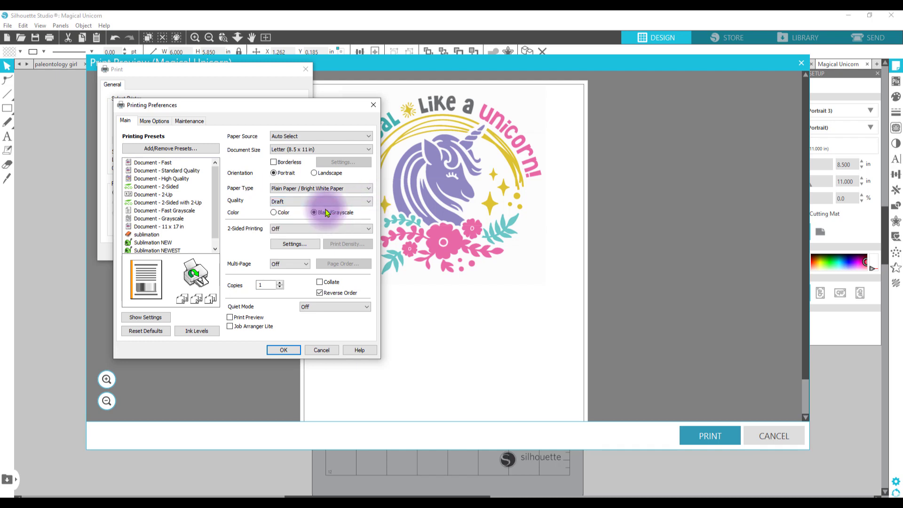
left_click(284, 353)
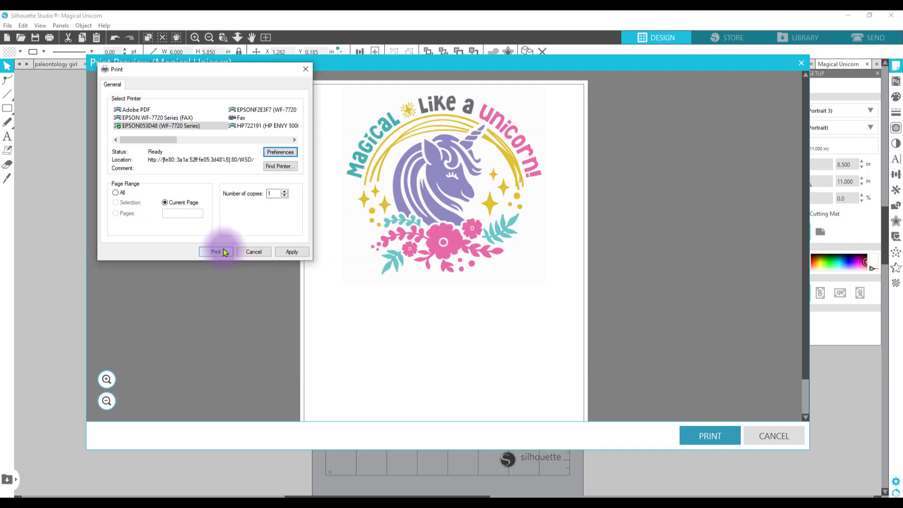
left_click(225, 252)
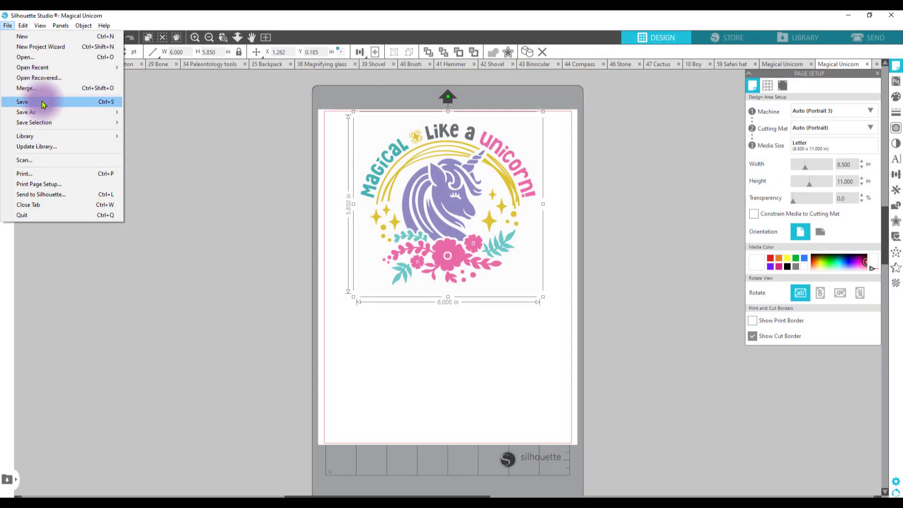
left_click(61, 175)
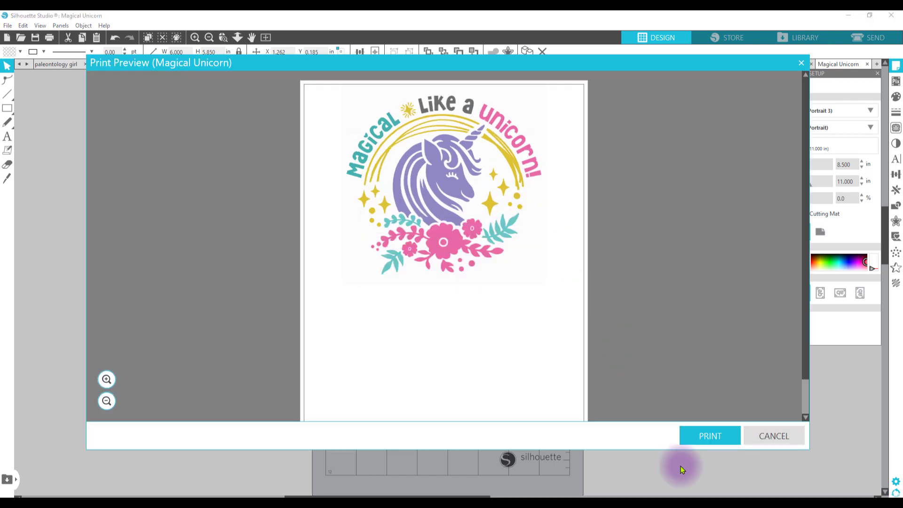
left_click(693, 437)
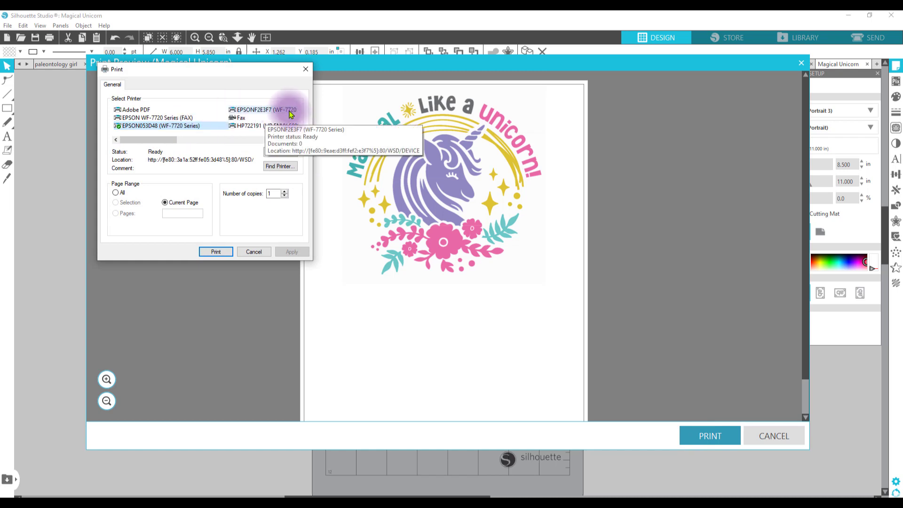
left_click(271, 113)
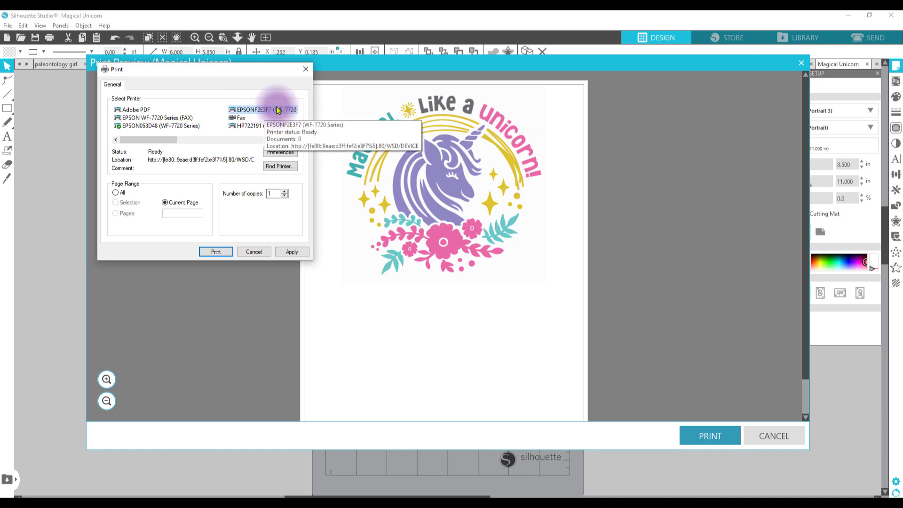
left_click(278, 154)
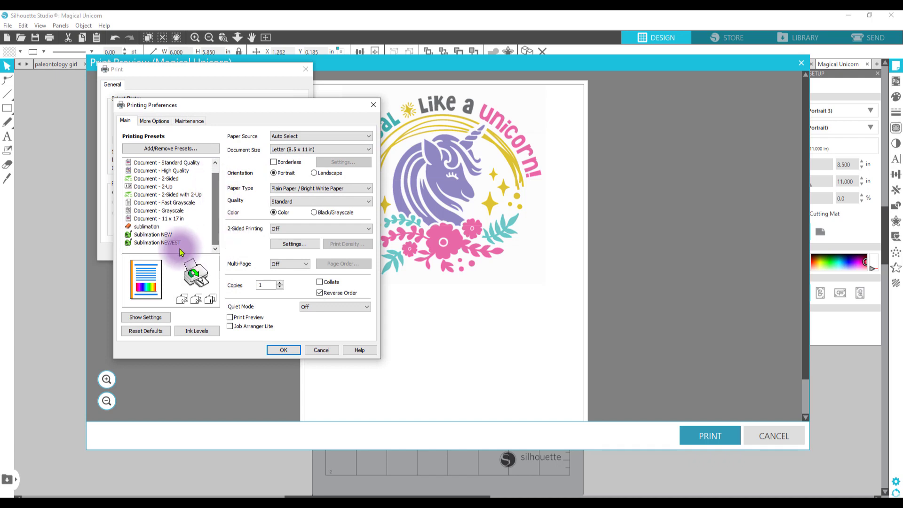
left_click(155, 243)
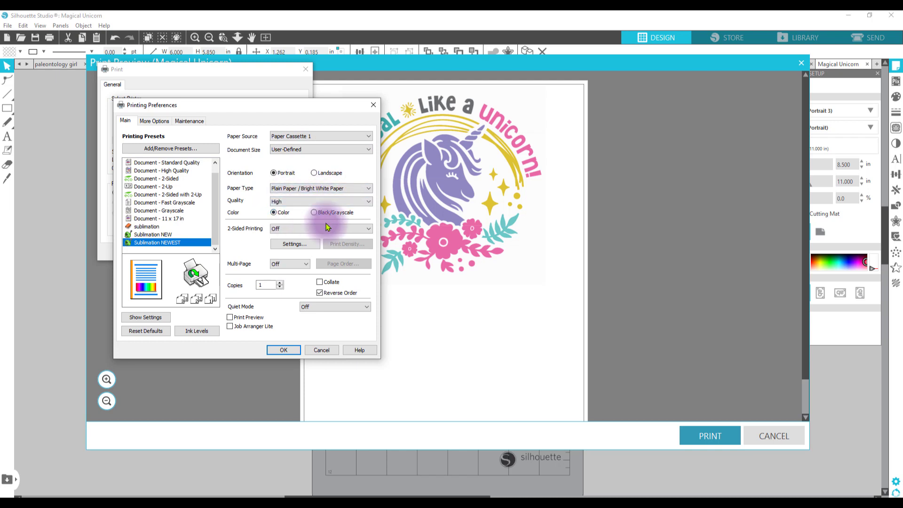
left_click(284, 352)
left_click(222, 253)
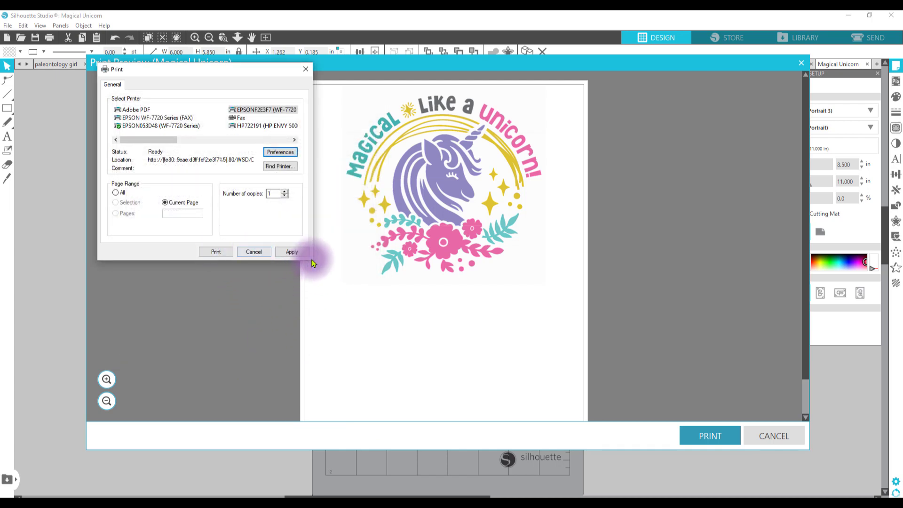
left_click(254, 251)
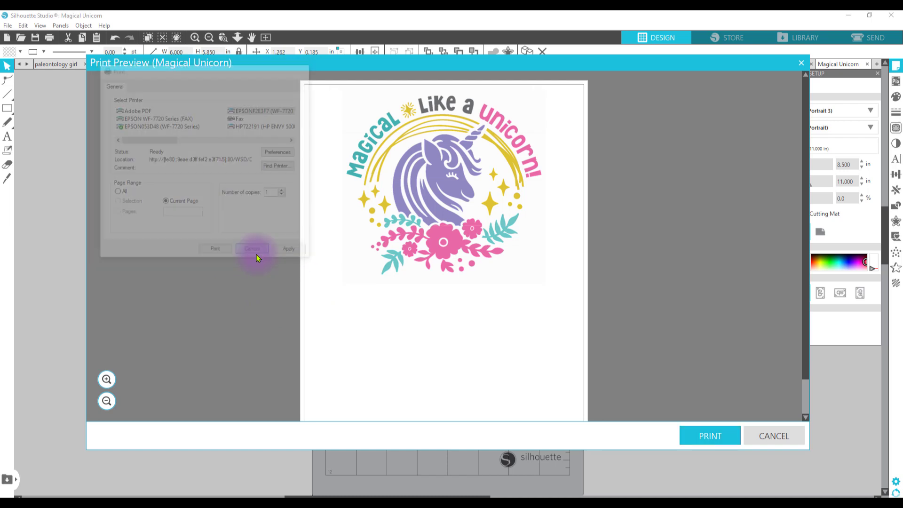
left_click(695, 435)
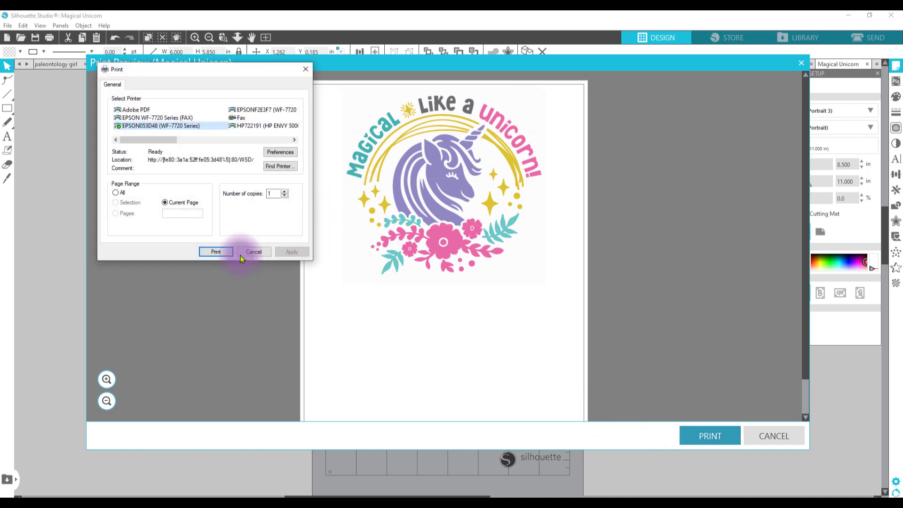
left_click(254, 251)
left_click(762, 438)
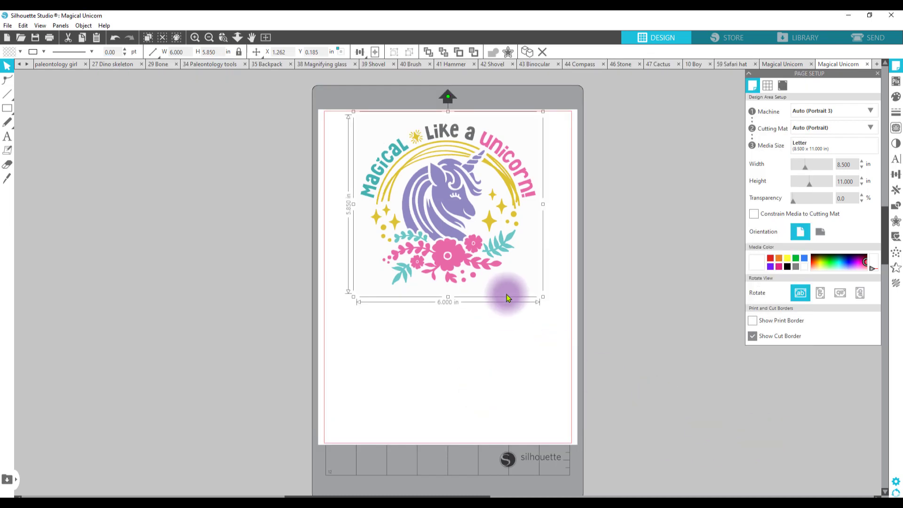
Flip the unicorn design horizontally and bring up the printer selection for the mirrored page.
right_click(448, 243)
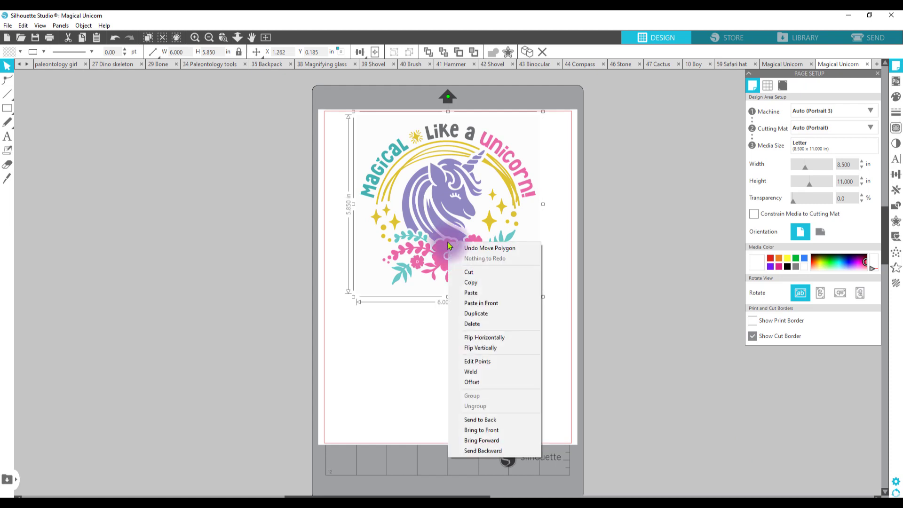
left_click(484, 337)
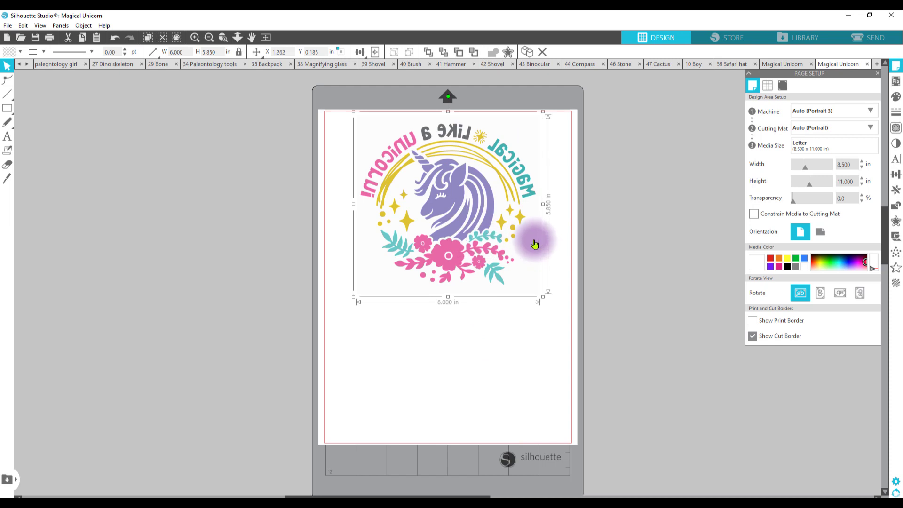
left_click(8, 27)
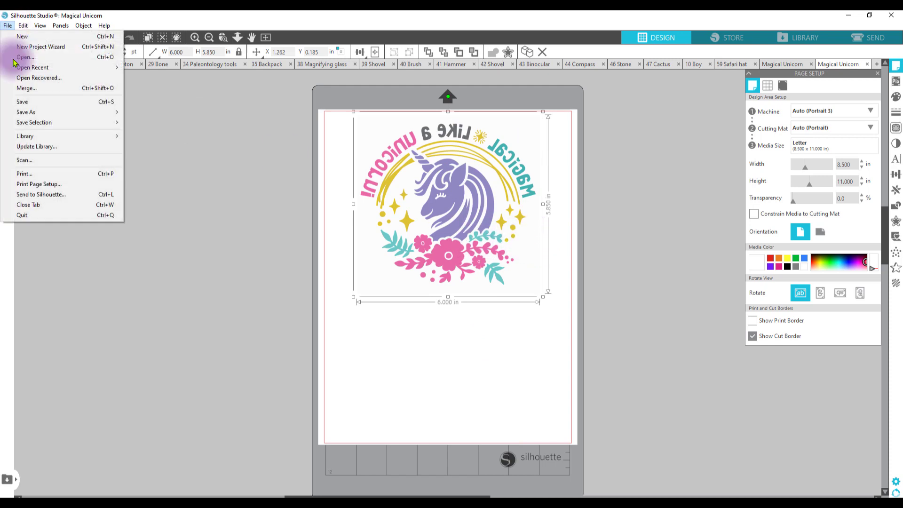
left_click(42, 175)
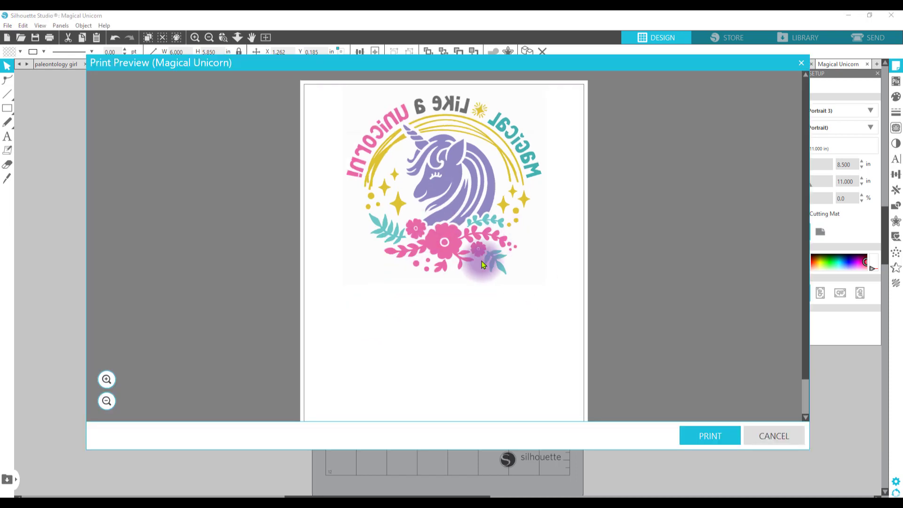
left_click(706, 451)
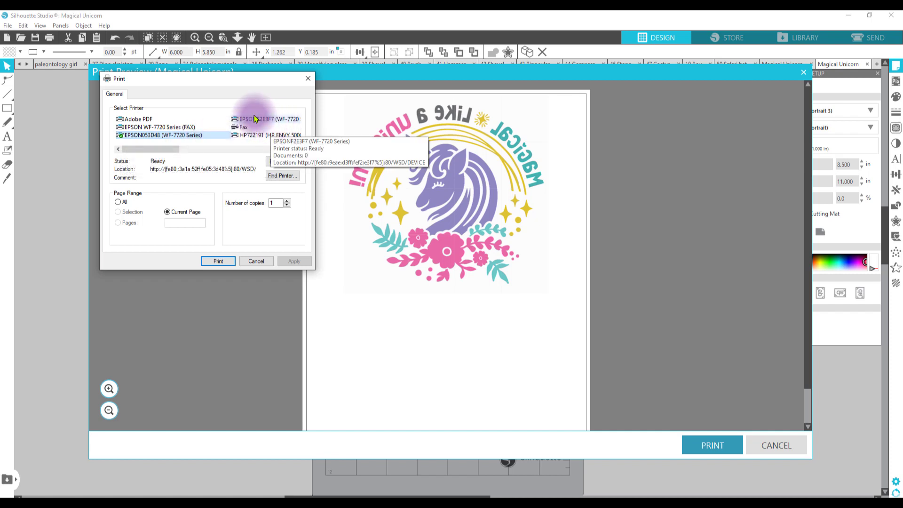
Print the mirrored design on the EPSONF2E3F7 (WF-7720 Series) printer using the Sublimation NEWEST preset.
left_click(273, 119)
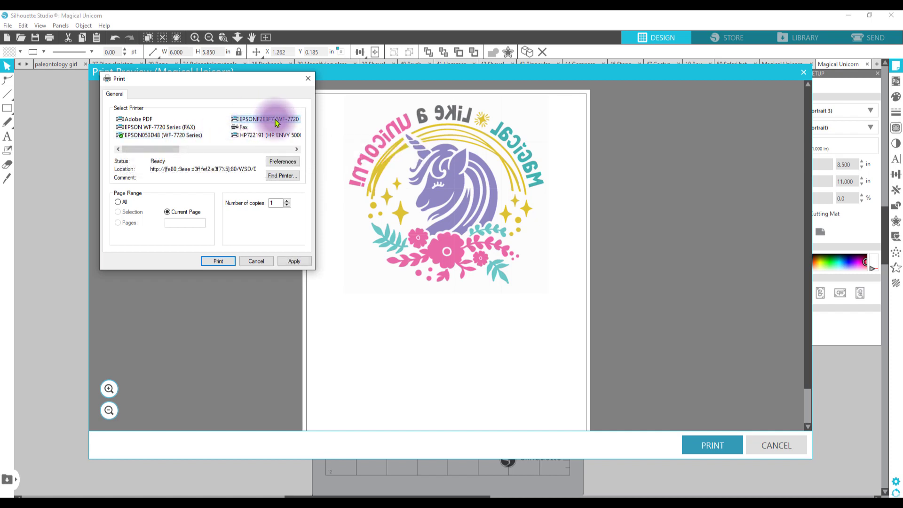
left_click(284, 162)
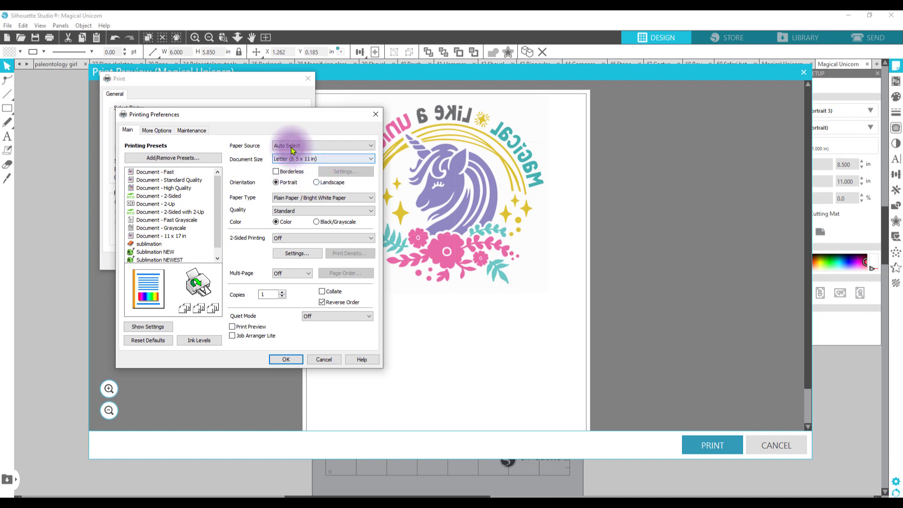
left_click(336, 147)
left_click(335, 151)
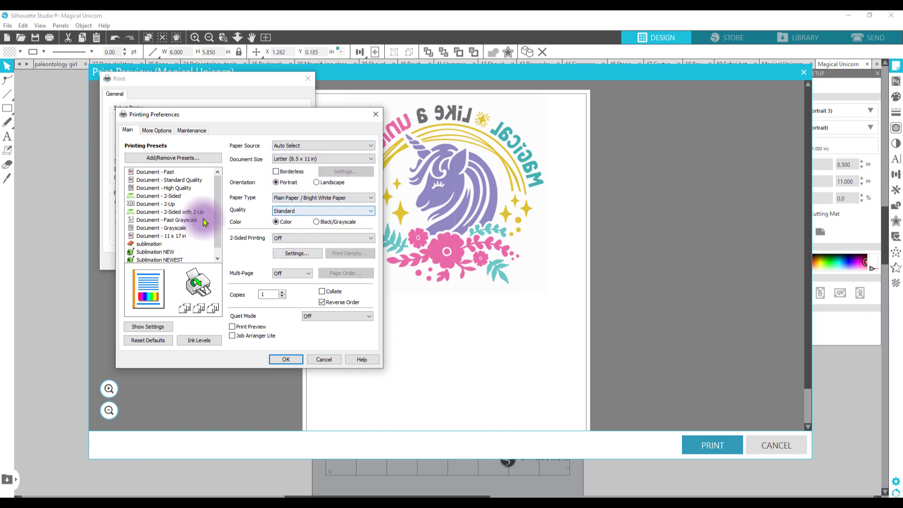
scroll(200, 211, "down", 1)
left_click(187, 251)
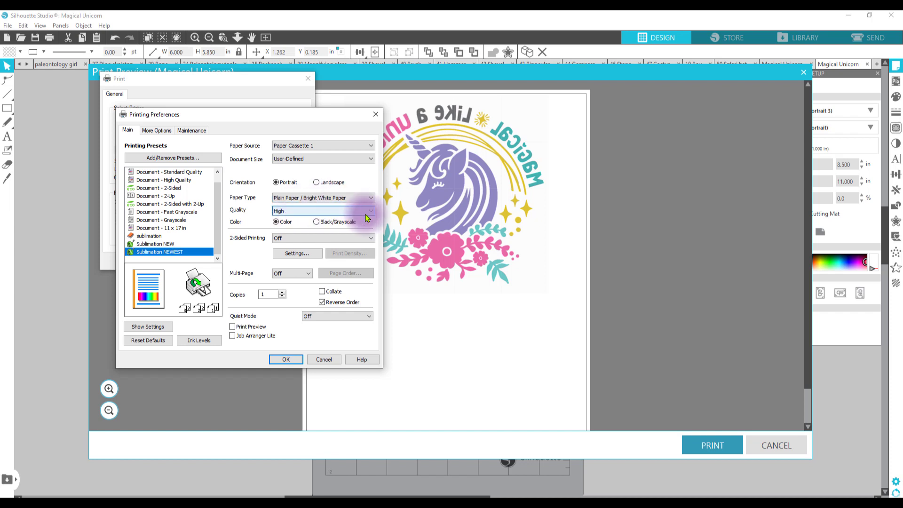
left_click(286, 360)
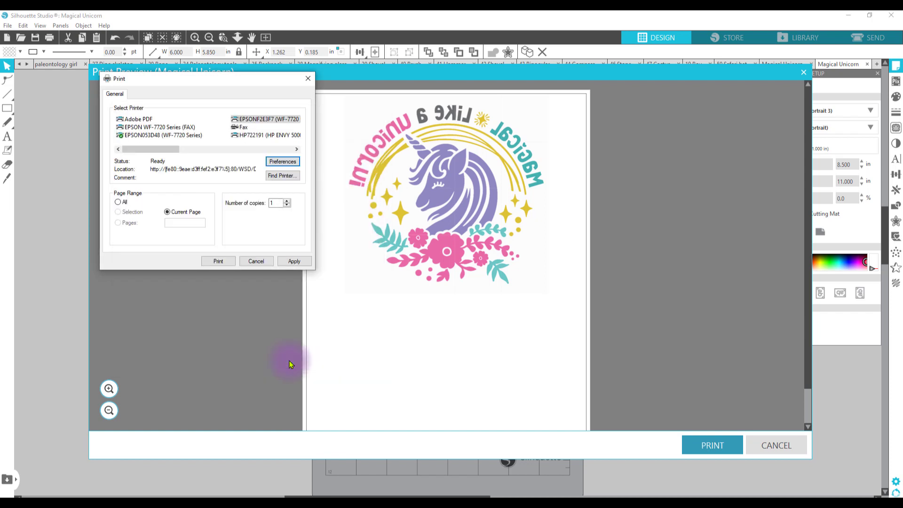
left_click(219, 261)
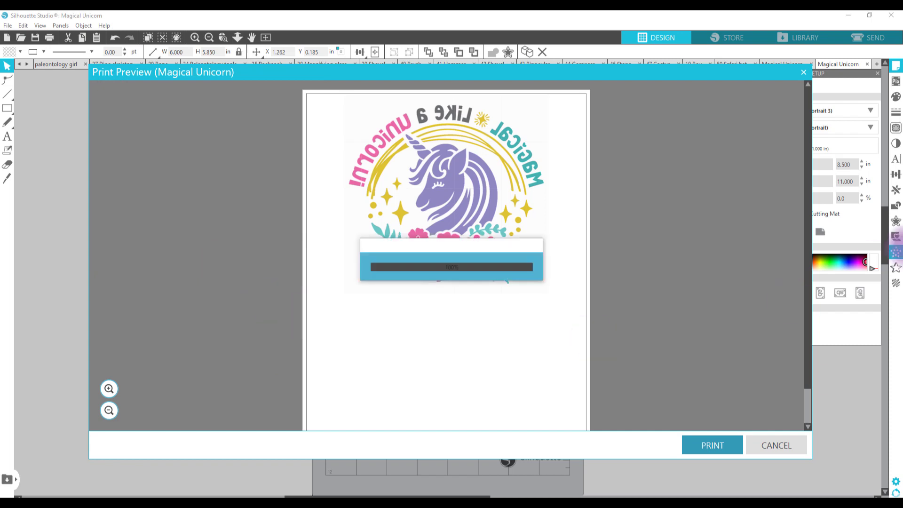
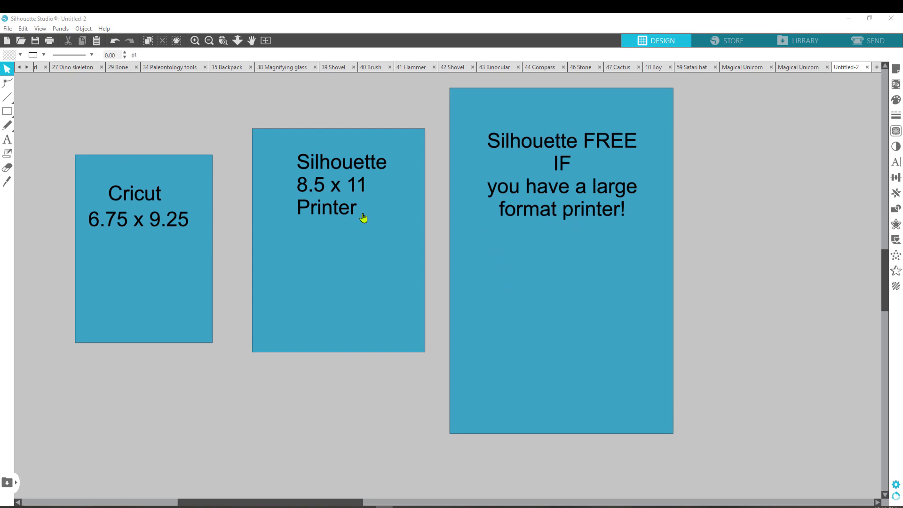
Add the text "11 x 17" below the large format printer note on the largest rectangle.
left_click(7, 139)
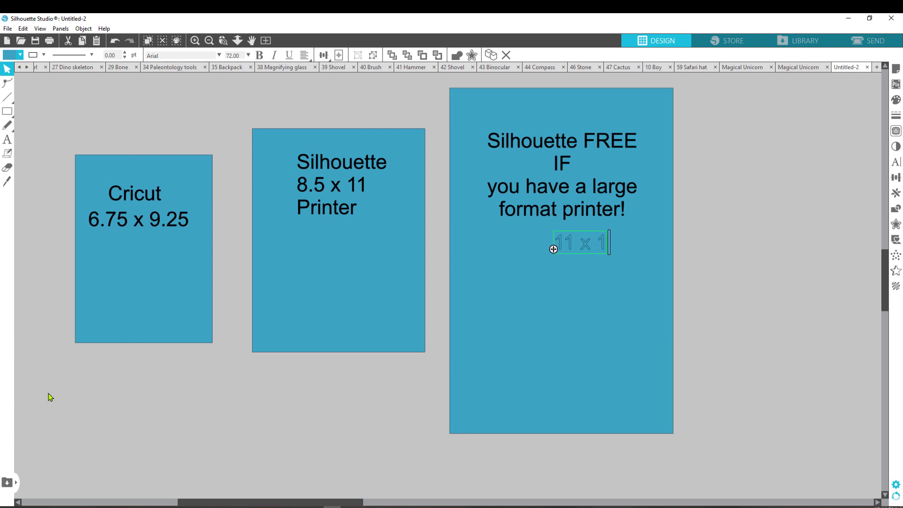
left_click(576, 317)
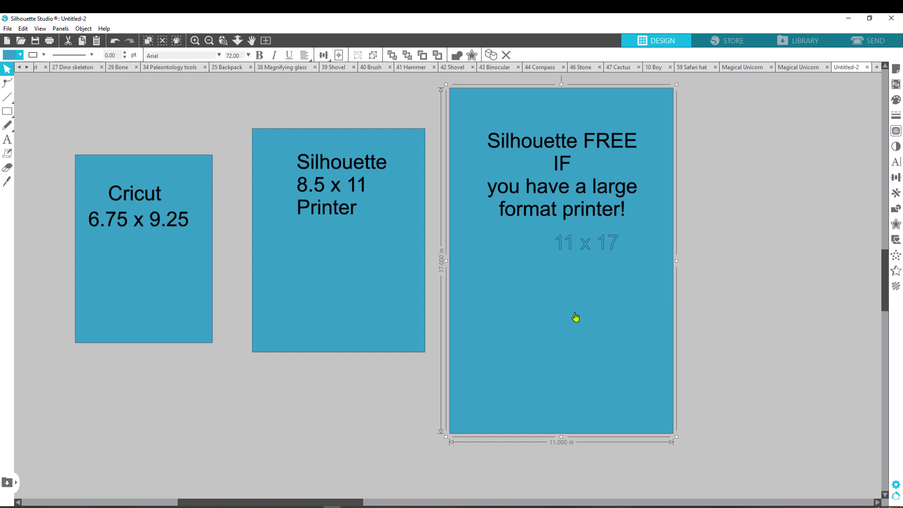
Center the "11 x 17" text under the large format printer note and fill it with black.
left_click(571, 248)
left_click_drag(570, 250, 545, 255)
left_click(5, 57)
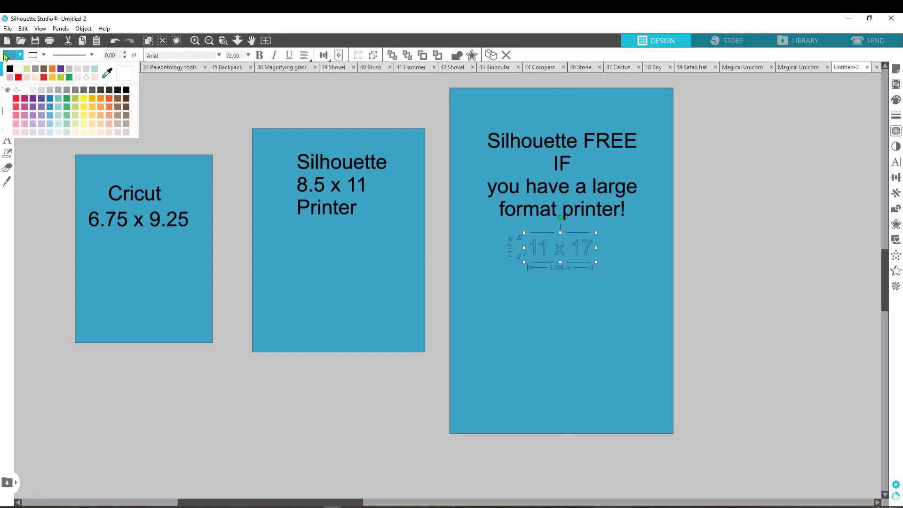
left_click(10, 71)
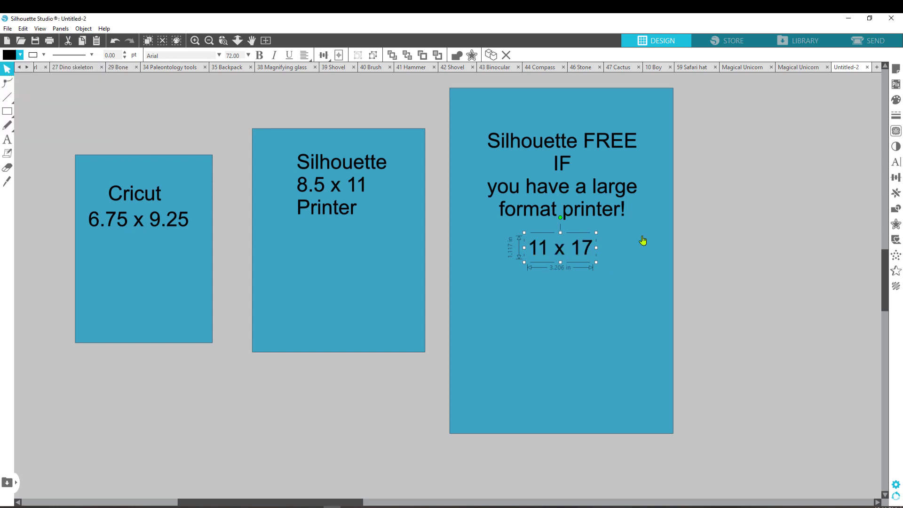
mouse_move(619, 278)
left_mouse_down()
mouse_move(520, 151)
mouse_move(619, 273)
left_mouse_up()
right_click(543, 184)
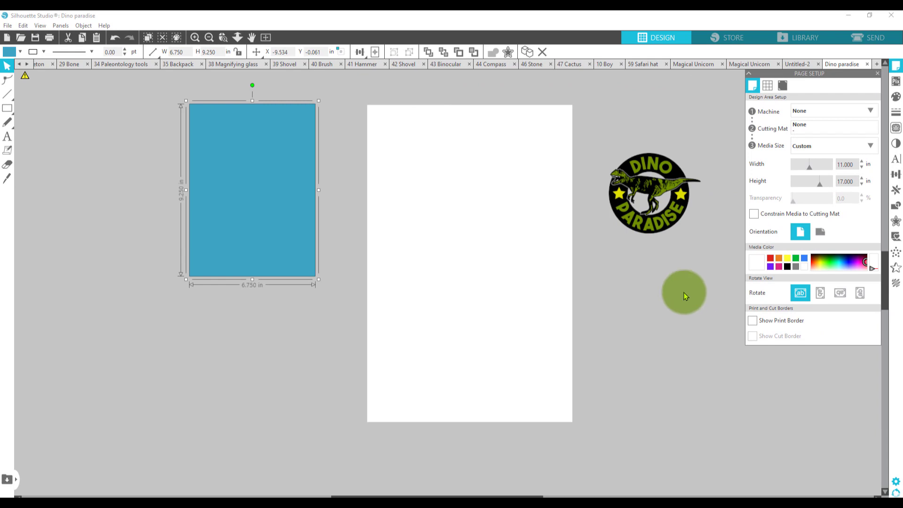
Bring the Dino Paradise logo to the front and place it on the 6.75 x 9.25 in blue rectangle beside the page.
left_click_drag(301, 224, 323, 234)
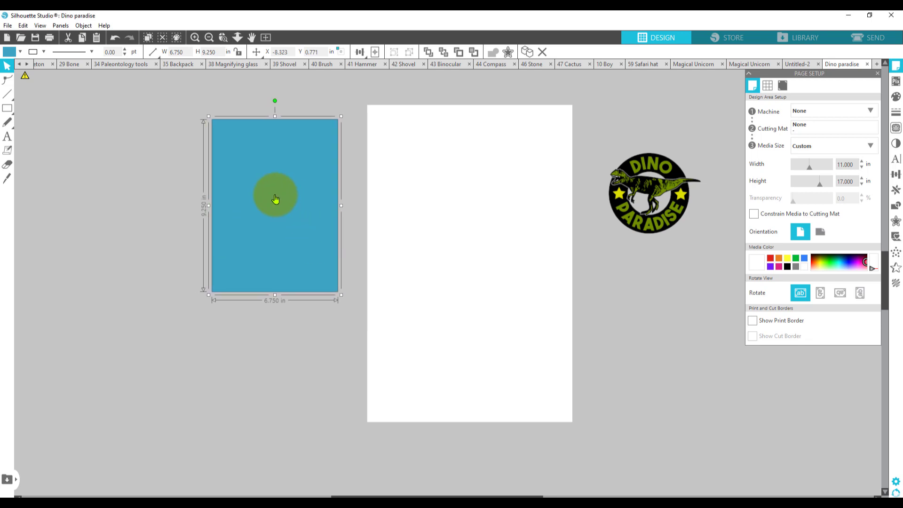
left_click_drag(621, 196, 395, 191)
right_click(396, 192)
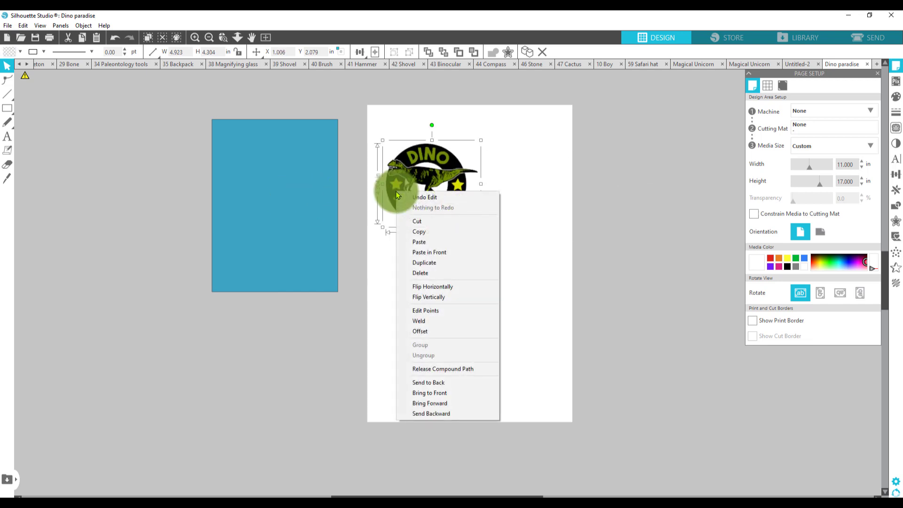
left_click(441, 393)
left_click_drag(409, 197, 249, 176)
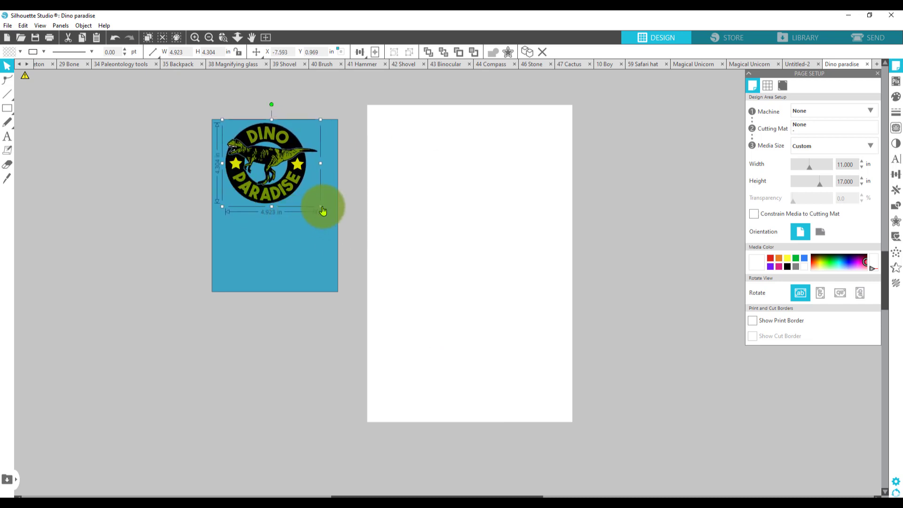
Enlarge the Dino Paradise logo to about 6.55 in wide and place it at the blue rectangle's lower edge.
left_click_drag(320, 206, 334, 238)
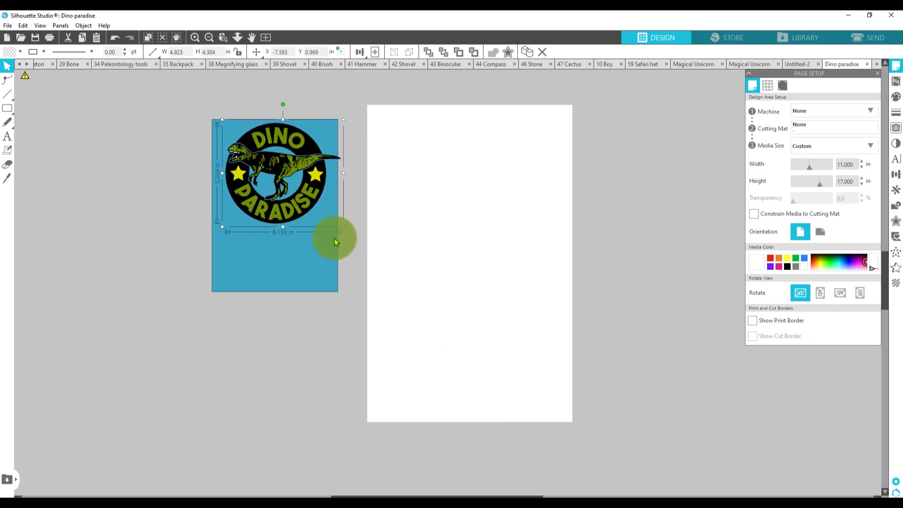
left_click(288, 213)
left_click_drag(288, 210, 285, 211)
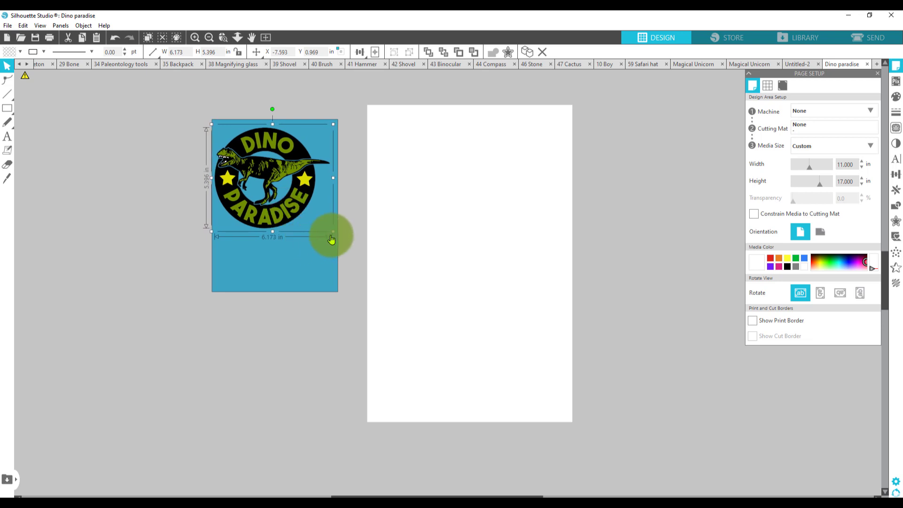
left_click_drag(335, 232, 335, 234)
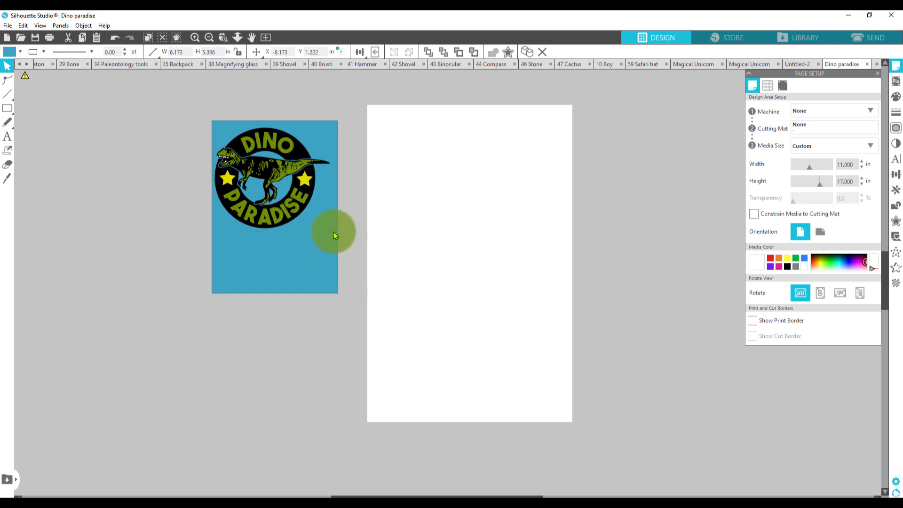
left_click(311, 203)
left_click(313, 212)
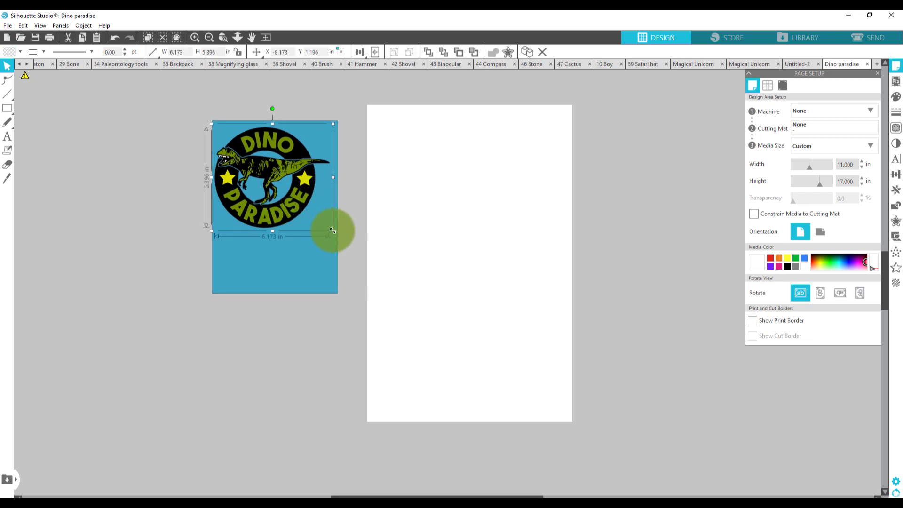
left_click_drag(333, 231, 336, 238)
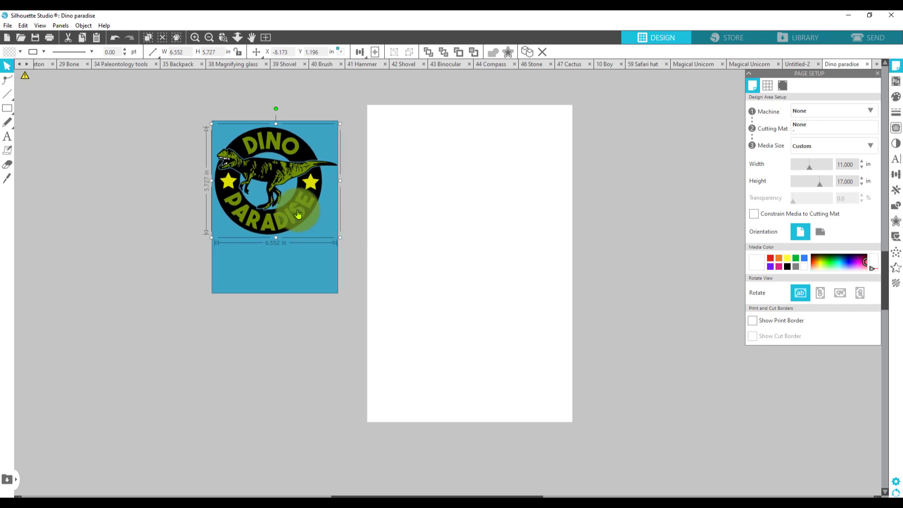
left_click_drag(297, 210, 295, 269)
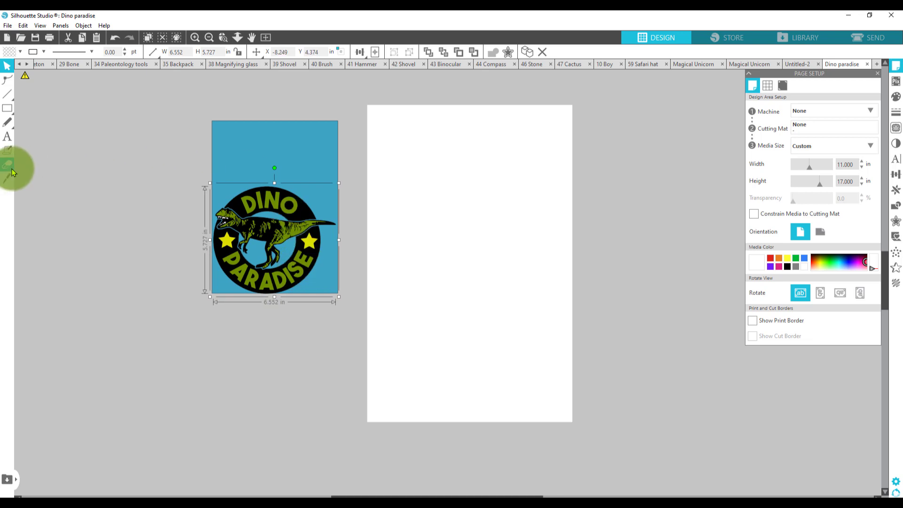
Add the possessive first name above the logo, fill it with black, enlarge it and center it.
left_click(7, 137)
left_click(241, 164)
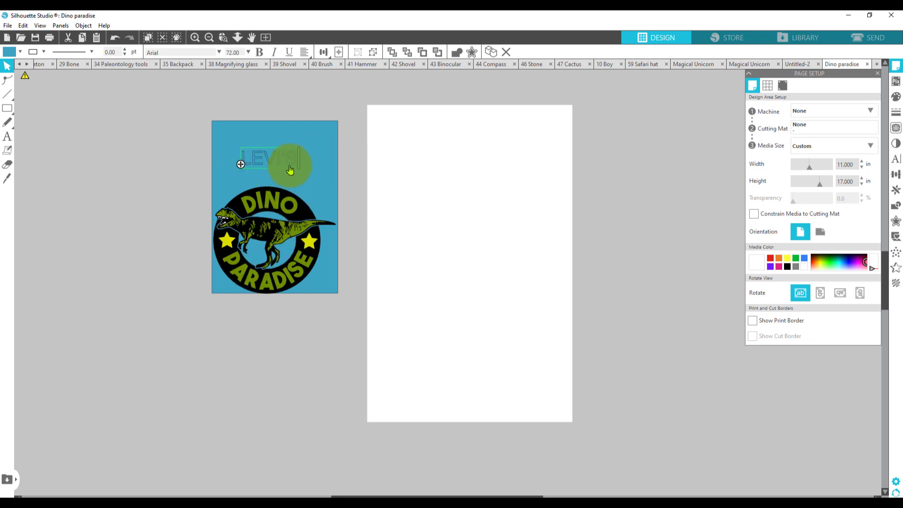
left_click(264, 159)
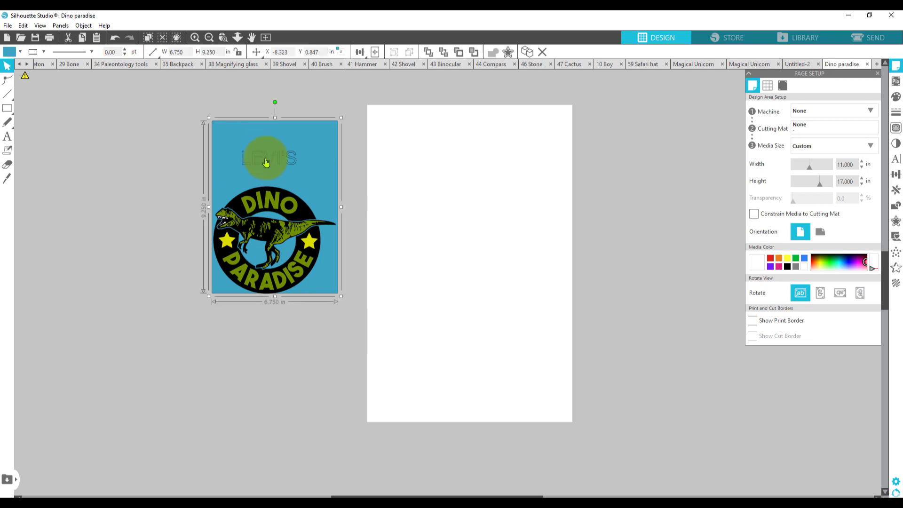
left_click(10, 52)
left_click(18, 69)
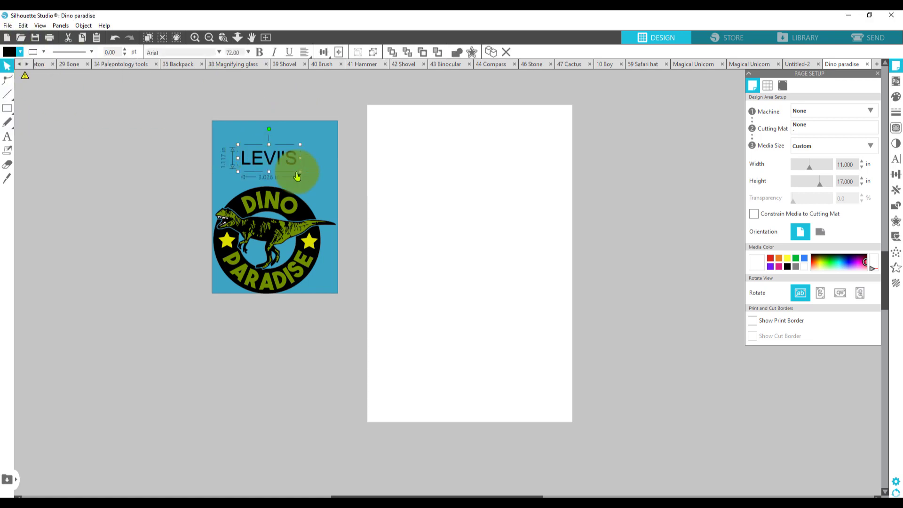
left_click_drag(302, 172, 339, 203)
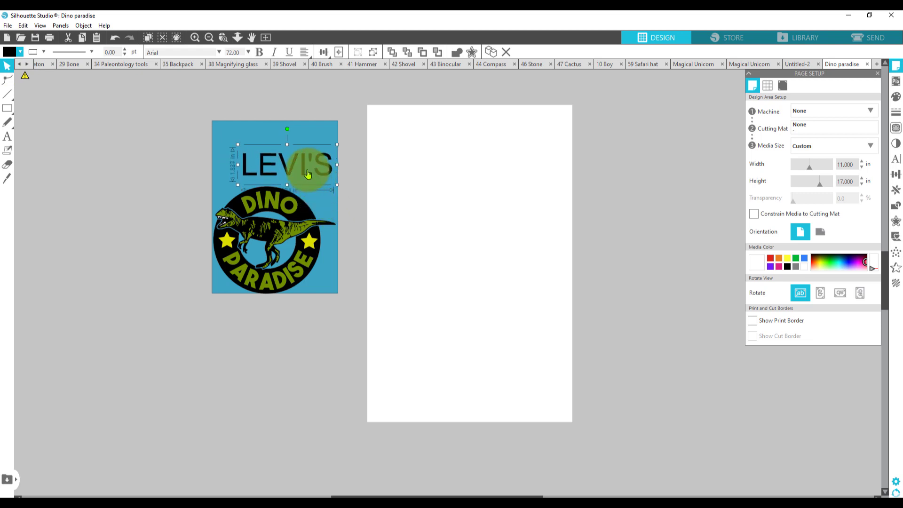
left_click_drag(305, 170, 288, 165)
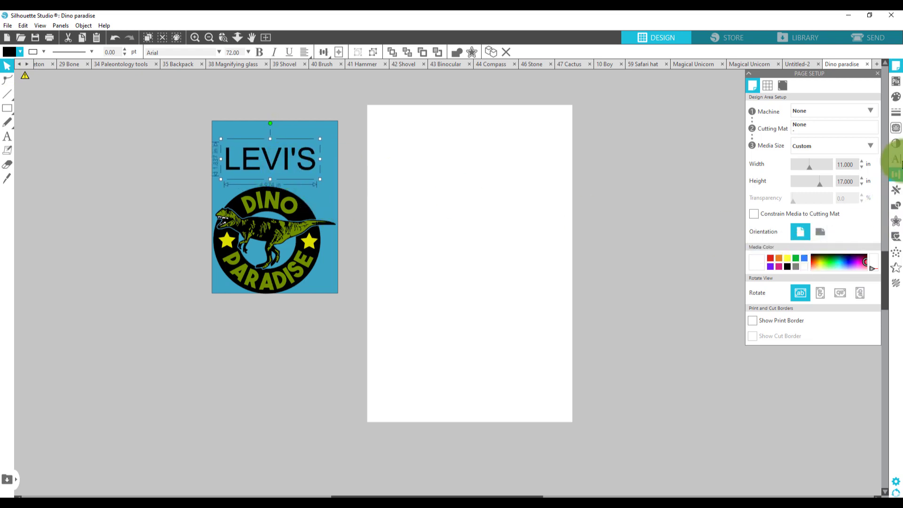
Set the name text's font to Aharoni, enlarge it to about 150 pt, and arrange it with the logo inside the blue rectangle.
left_click(897, 159)
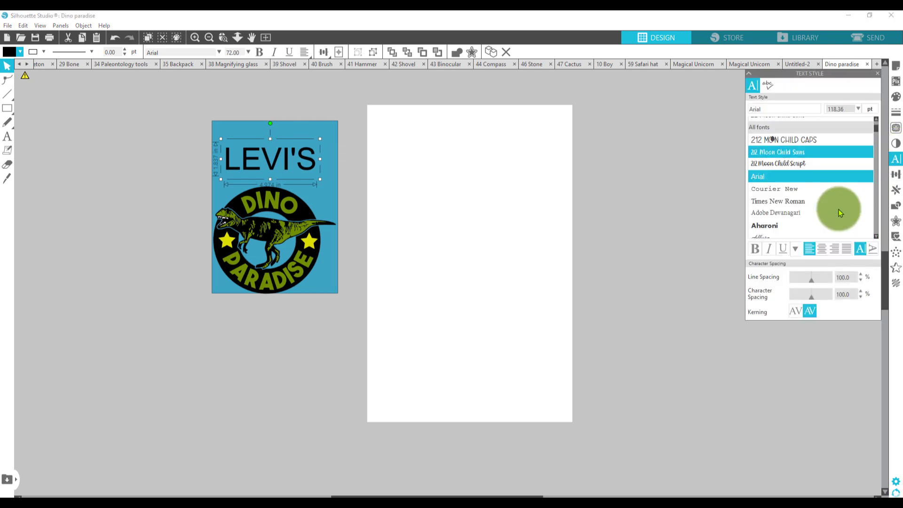
left_click(772, 198)
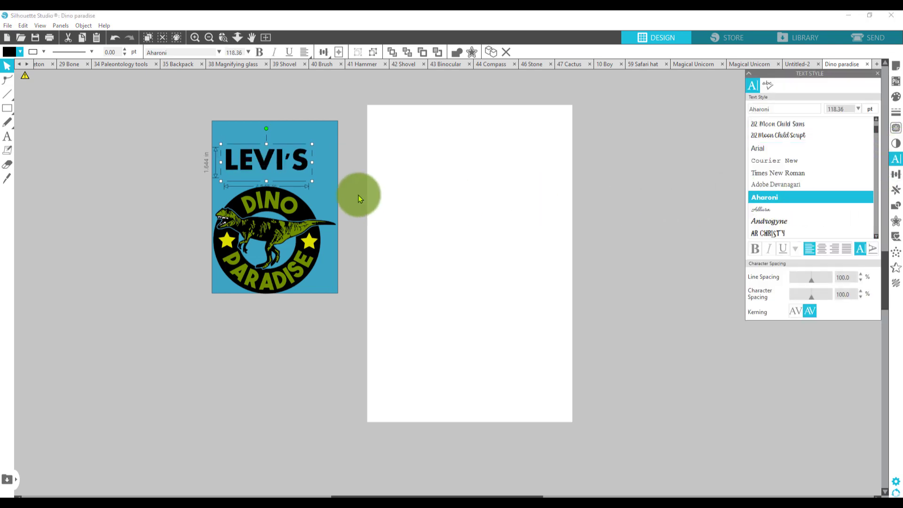
left_click_drag(310, 181, 284, 193)
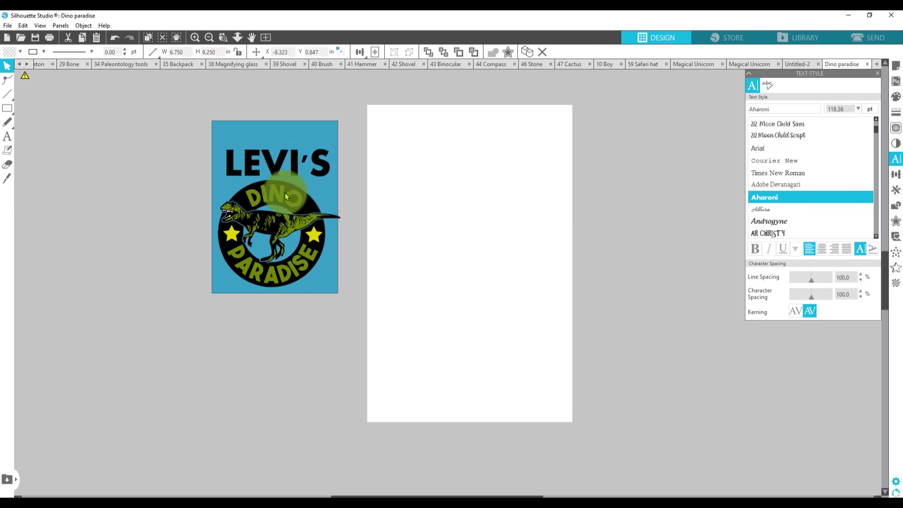
double_click(277, 168)
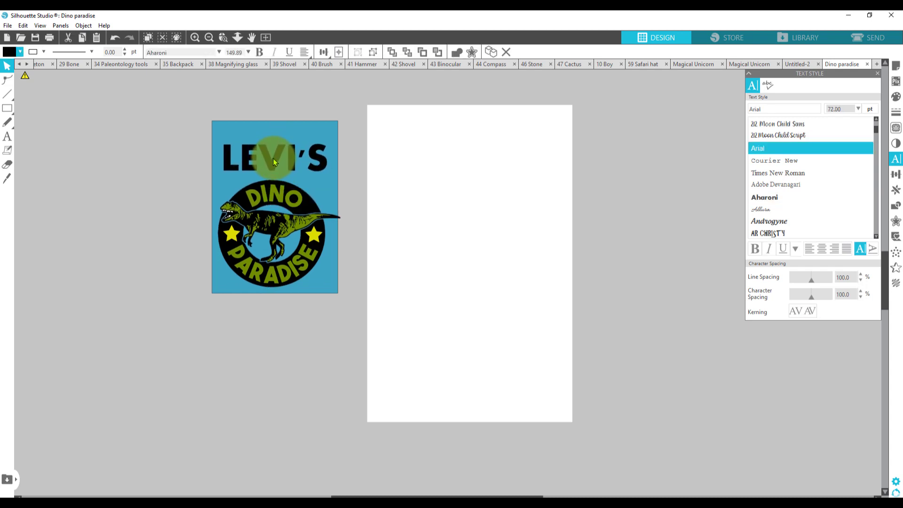
left_click_drag(274, 167, 274, 186)
left_click(645, 224)
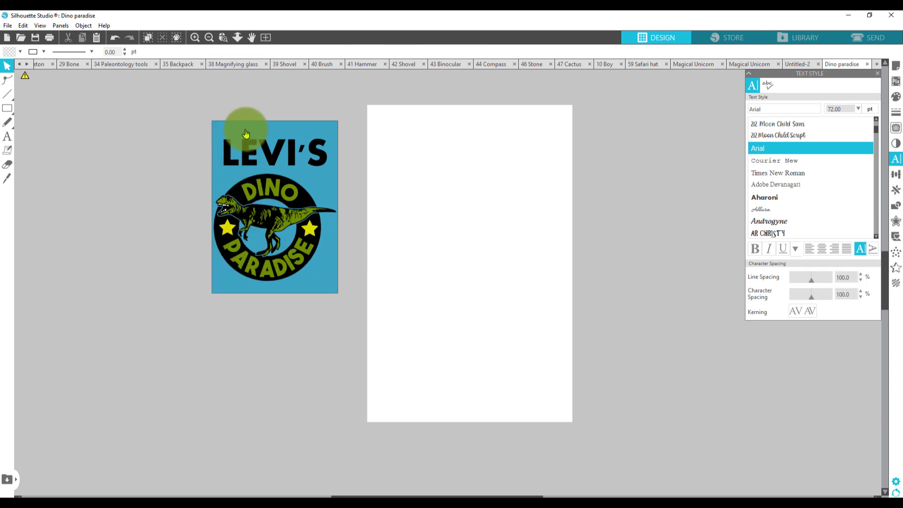
Move the blue rectangle away from the artwork and group the name text with the Dino Paradise logo.
left_click_drag(245, 134, 77, 142)
left_click_drag(198, 115, 324, 291)
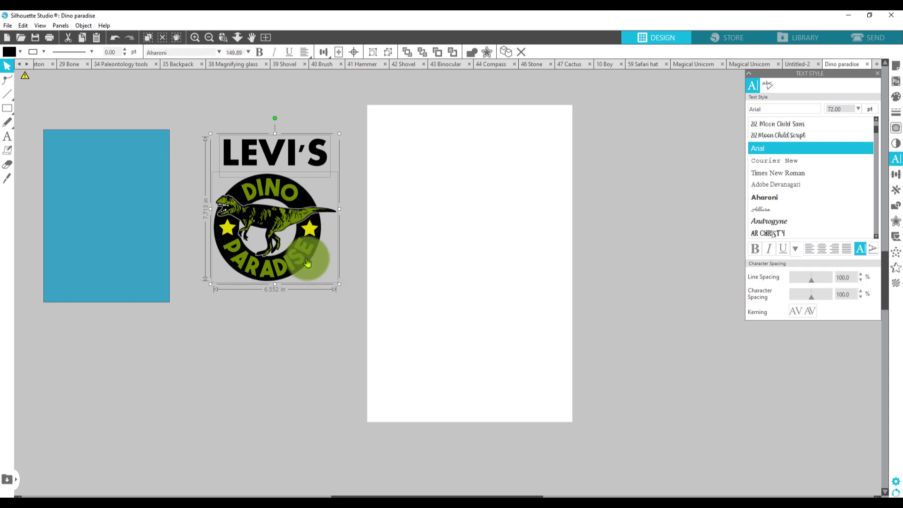
right_click(308, 261)
left_click(333, 404)
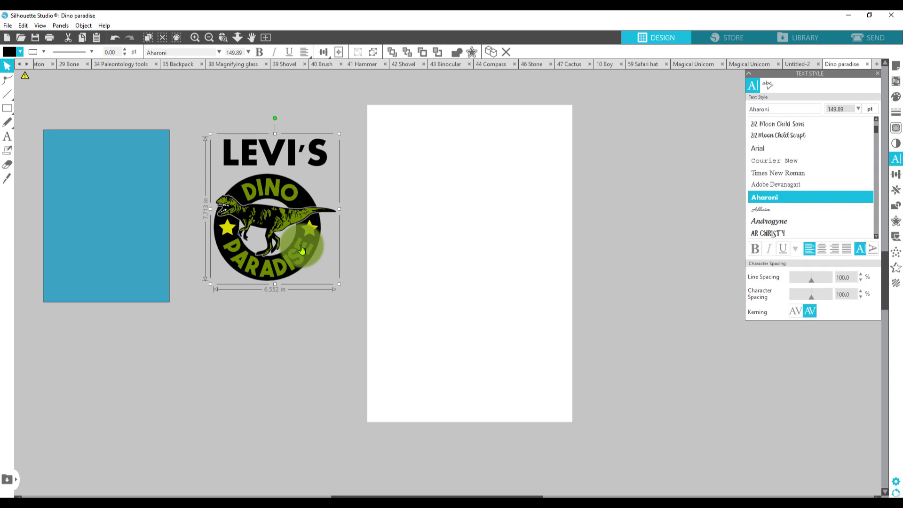
Place a copy of the grouped design on the white page and move the blue rectangle back behind the original.
left_click_drag(302, 250, 502, 241)
left_click_drag(305, 254, 309, 288)
left_click_drag(132, 262, 303, 262)
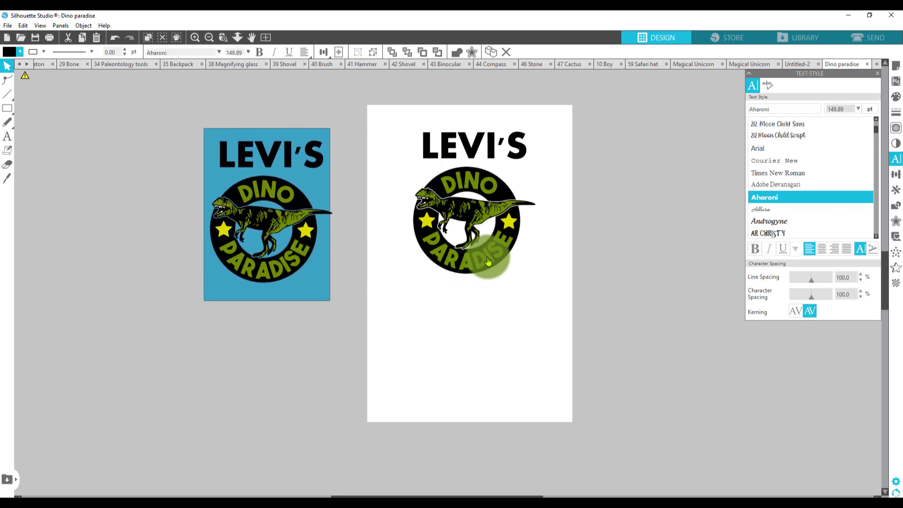
Enlarge the design copy on the white page to about 10.1 in wide and center it near the page's upper edge.
left_click(511, 262)
left_click_drag(540, 277, 508, 258)
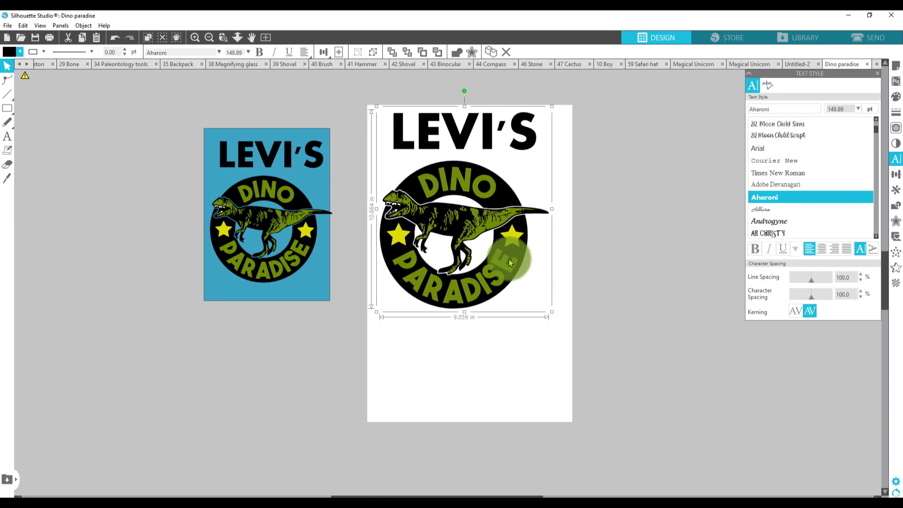
left_click_drag(551, 312, 574, 336)
left_click_drag(500, 293, 500, 294)
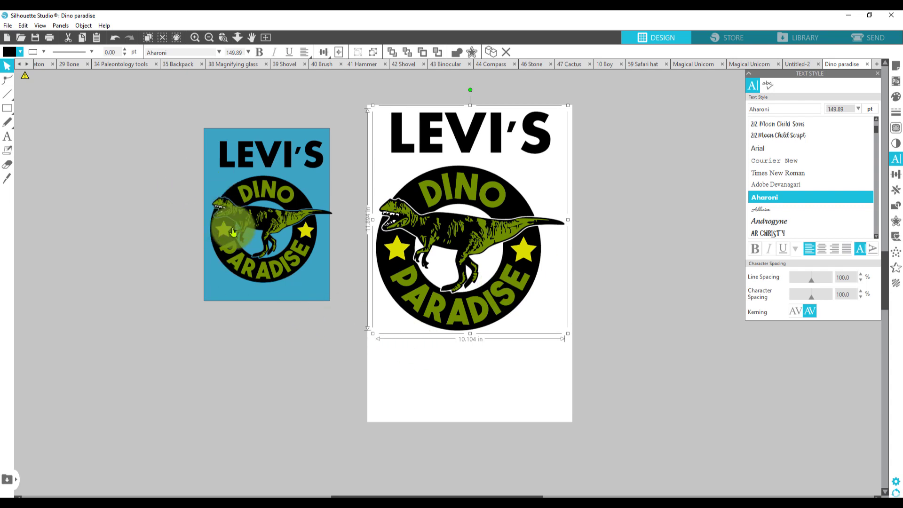
left_click_drag(414, 198, 415, 202)
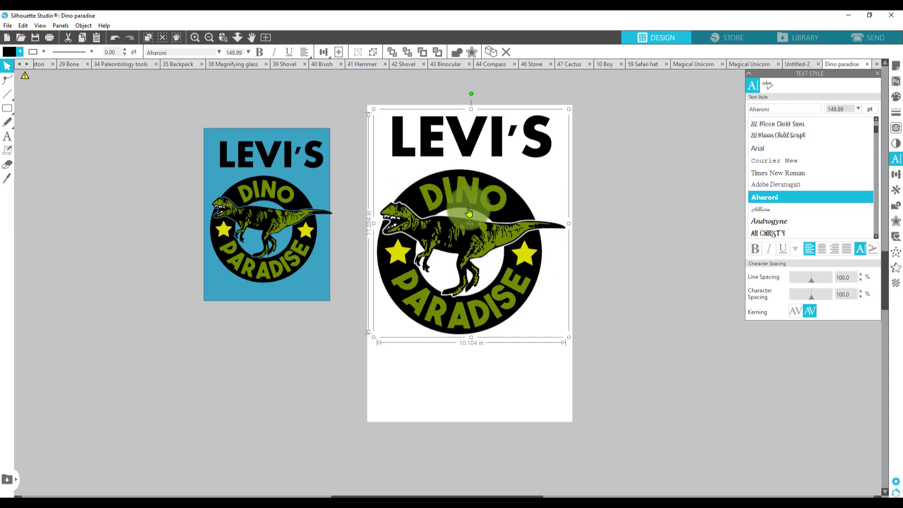
left_click(9, 26)
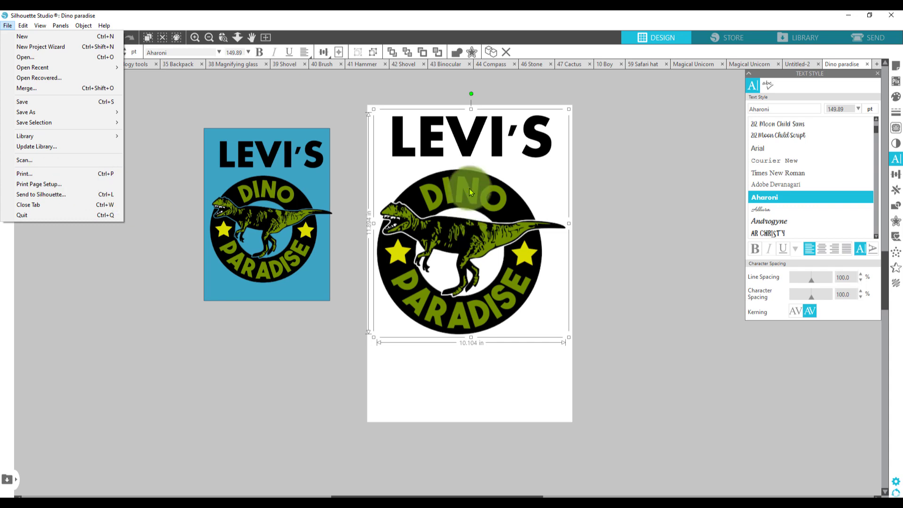
key("Escape")
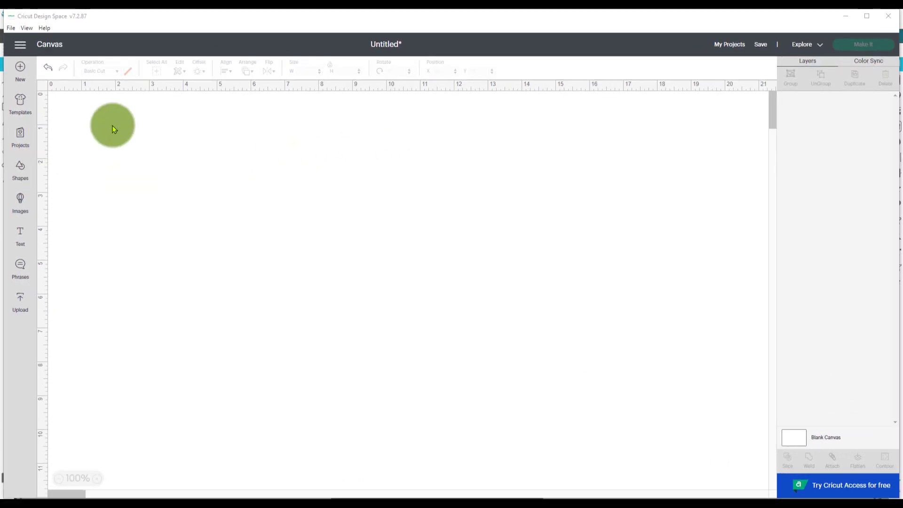
Import the Dino paradise PNG as a Complex image and accept it without any background removal.
left_click(21, 302)
left_click(261, 254)
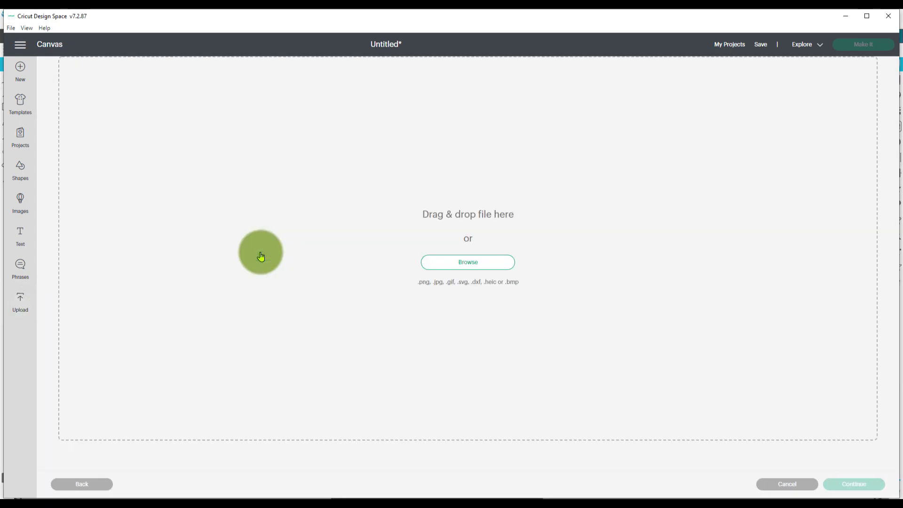
left_click(481, 267)
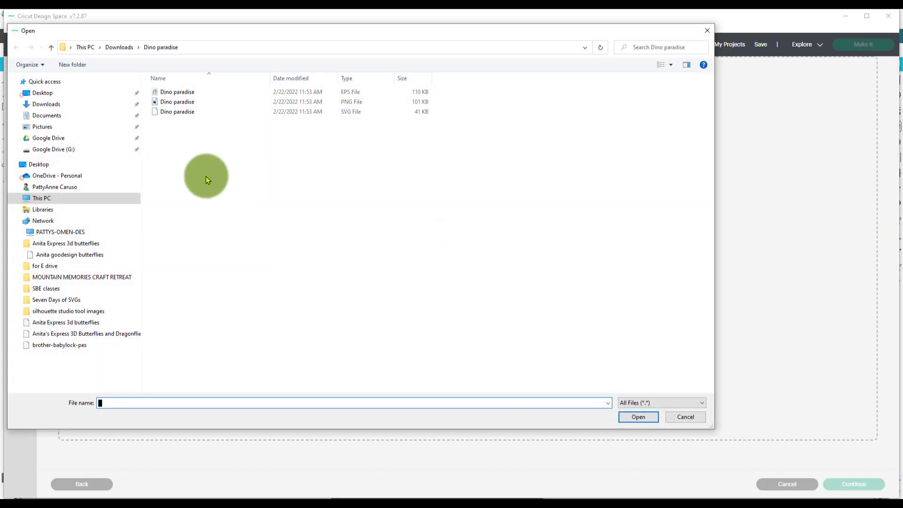
double_click(174, 102)
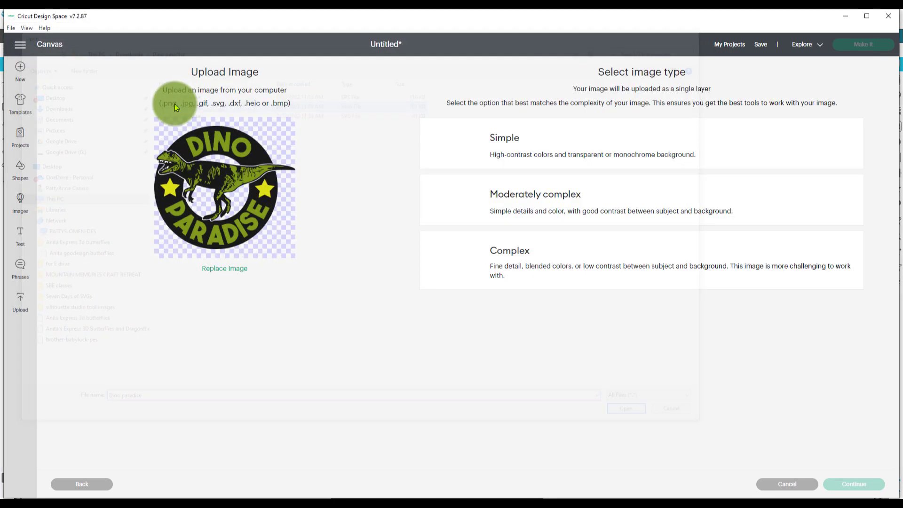
left_click(489, 261)
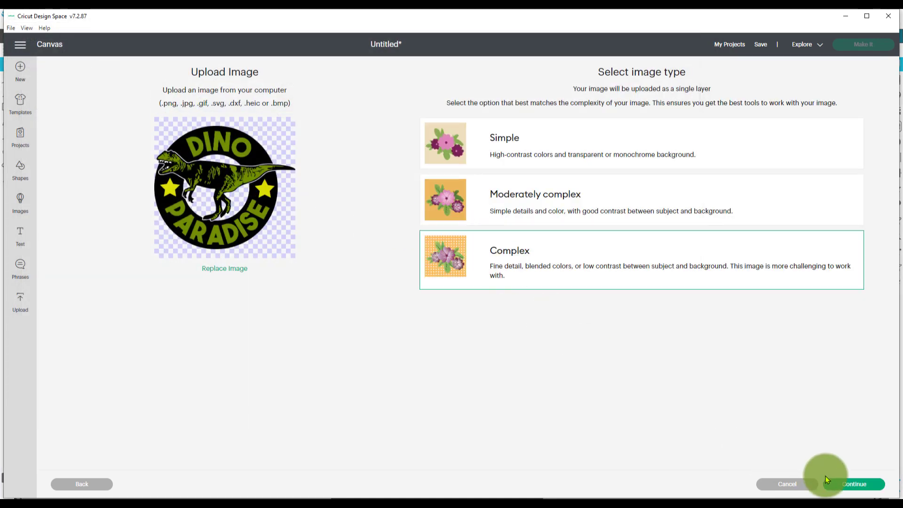
left_click(844, 483)
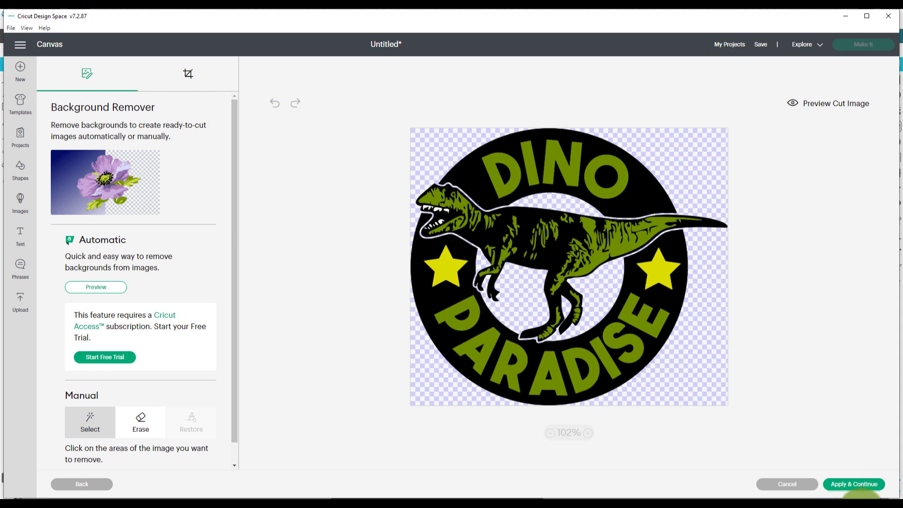
left_click(867, 491)
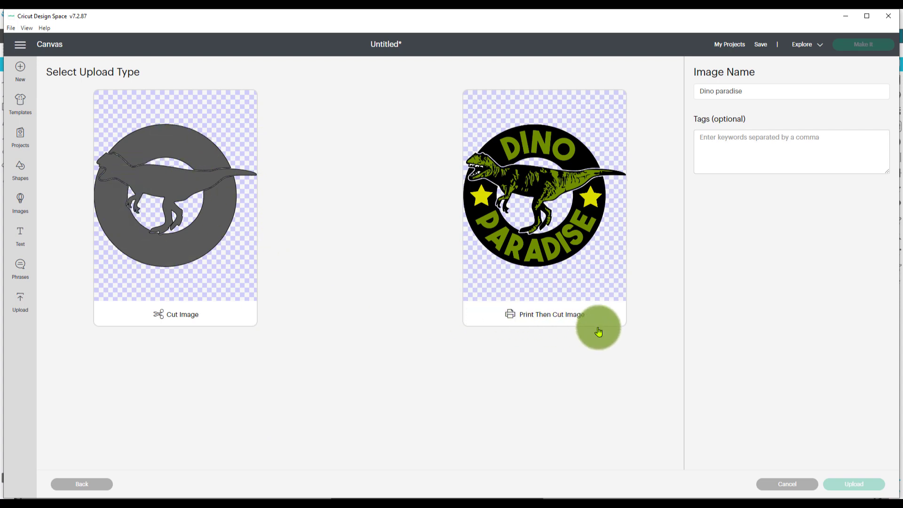
Upload the Dino paradise image as Print Then Cut and add it to the canvas.
left_click(585, 258)
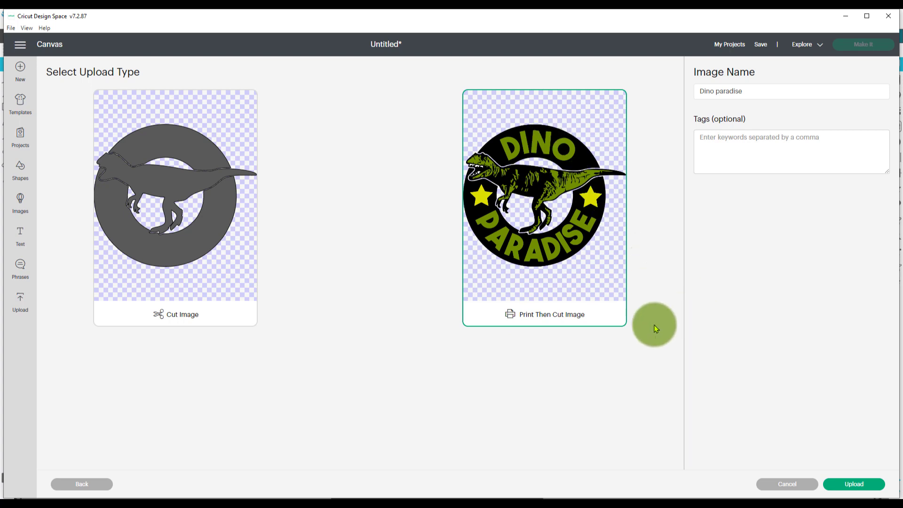
left_click(855, 485)
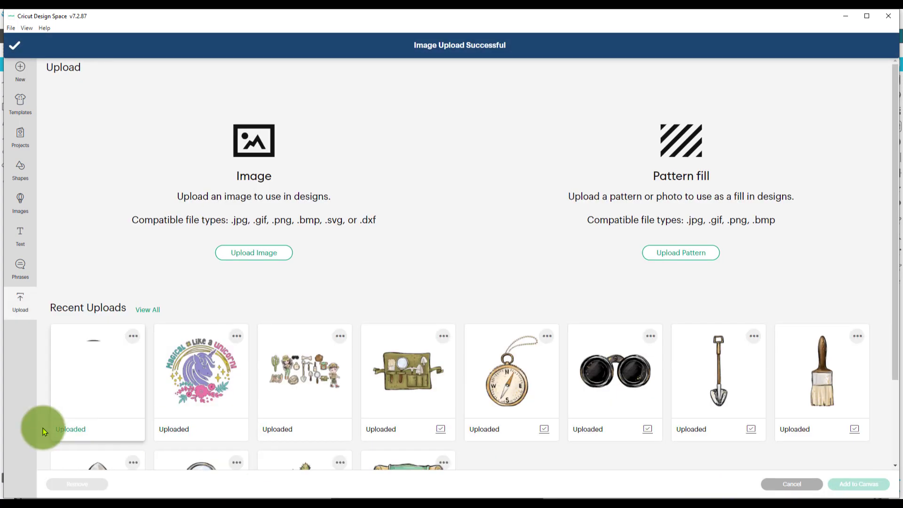
left_click(86, 393)
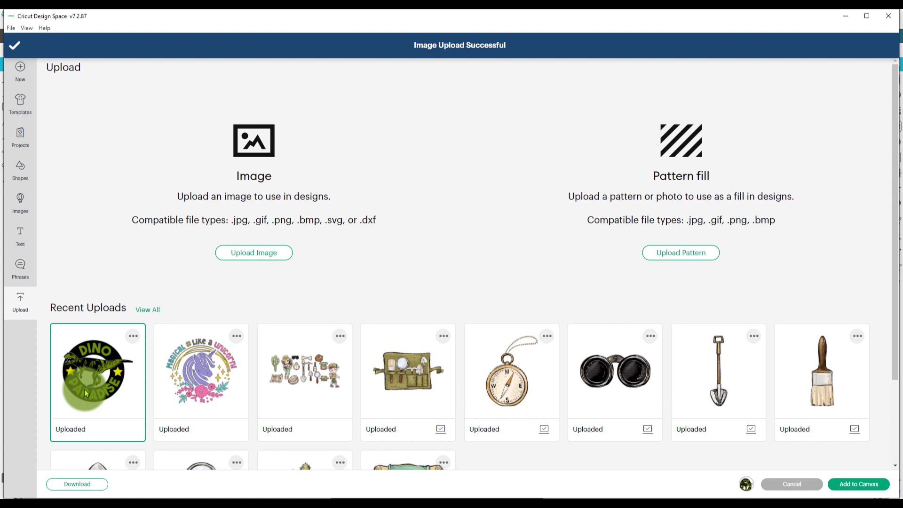
left_click(864, 485)
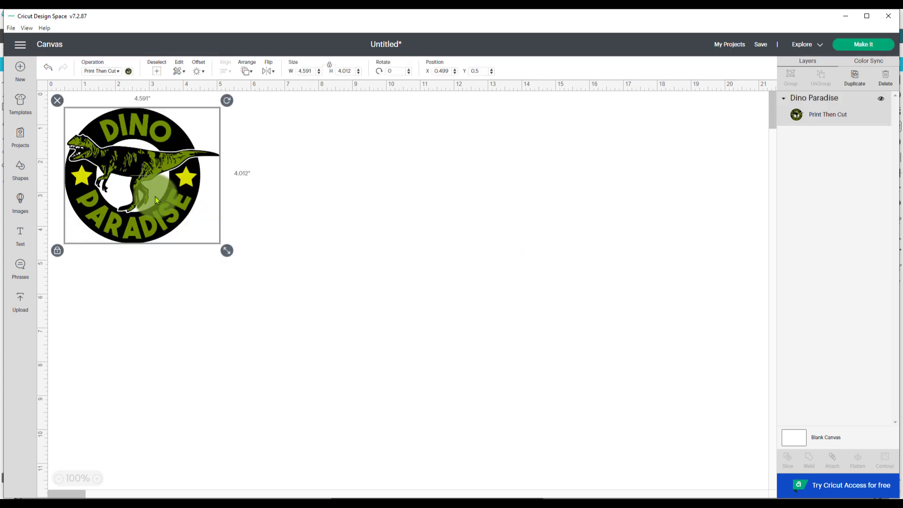
Reposition the Dino Paradise image on the canvas, enlarge it to about 10.5 in wide, and examine its size warning.
left_click_drag(159, 217, 270, 253)
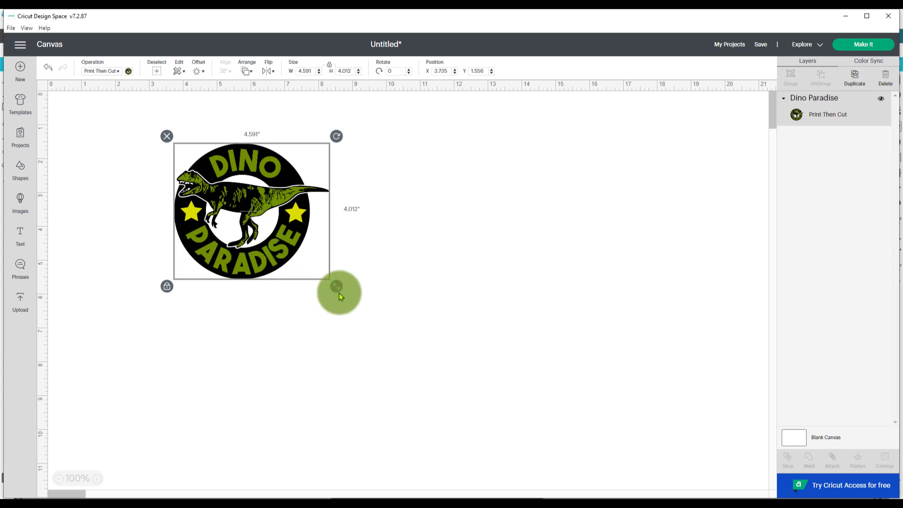
left_click_drag(340, 291, 535, 374)
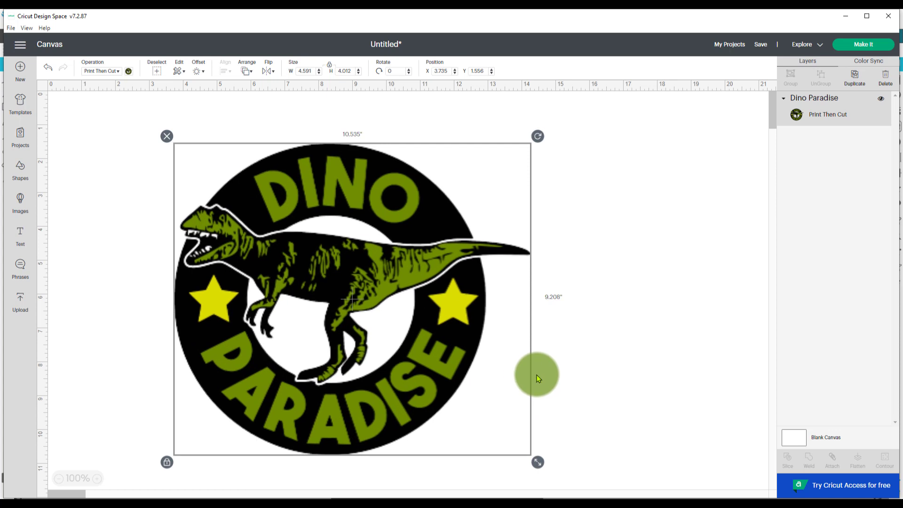
left_click_drag(447, 304, 455, 285)
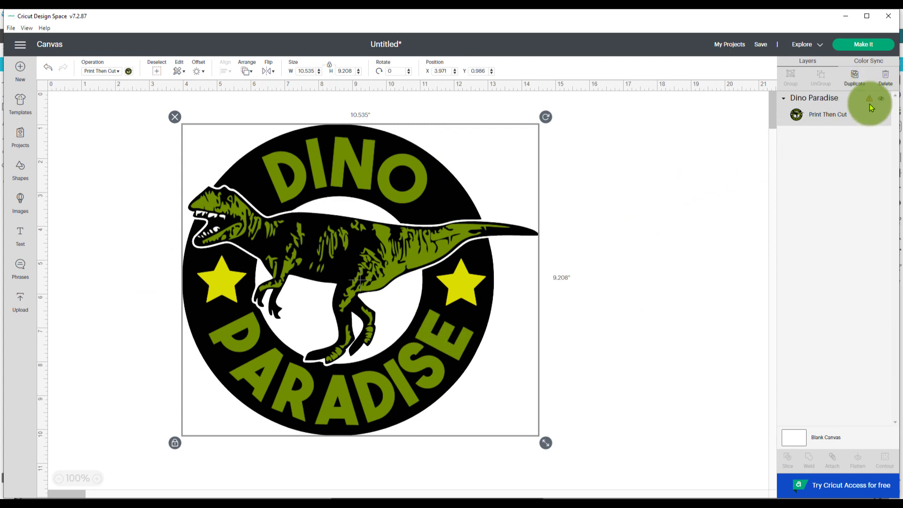
mouse_move(870, 103)
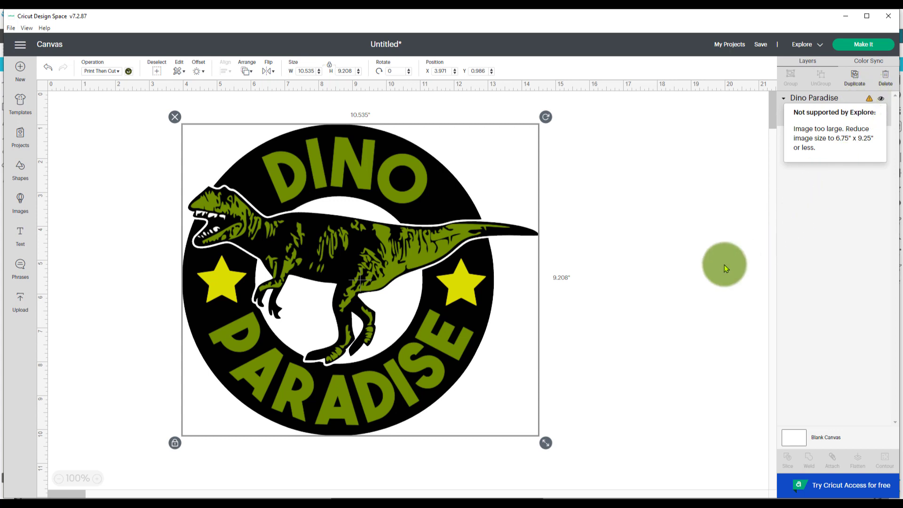
scroll(625, 383, "down", 2)
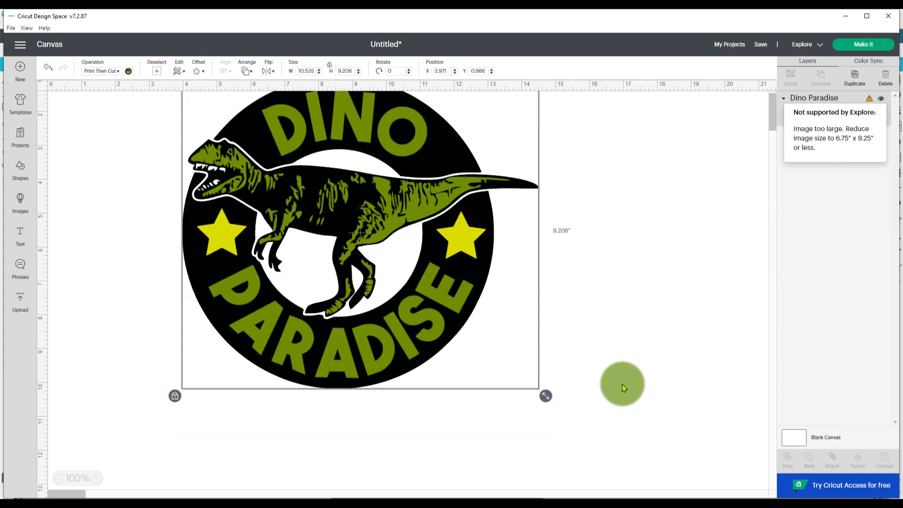
left_click(540, 396)
scroll(511, 343, "up", 2)
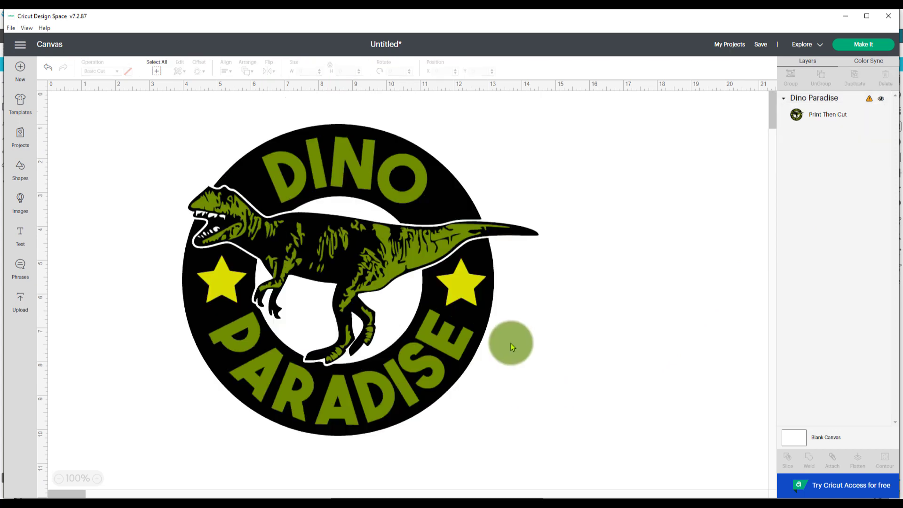
Try to send the oversized Dino Paradise project on to be made.
left_click(11, 29)
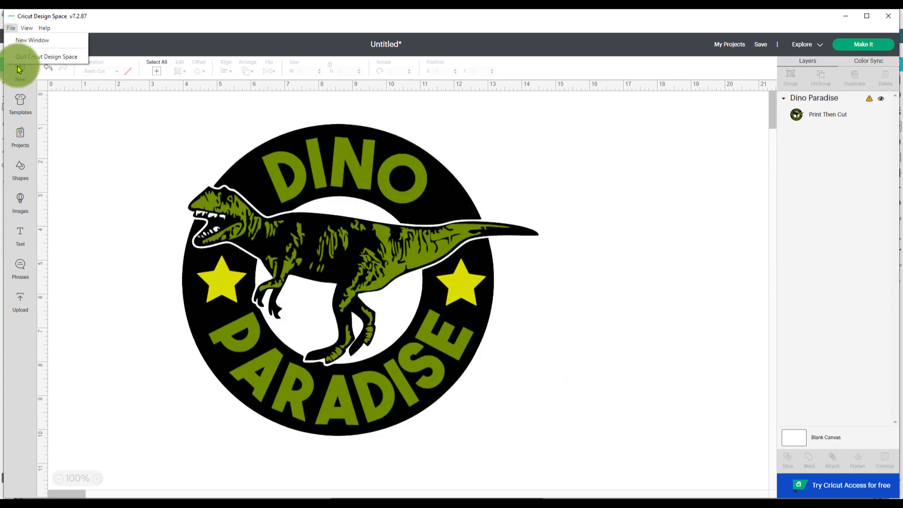
mouse_move(26, 32)
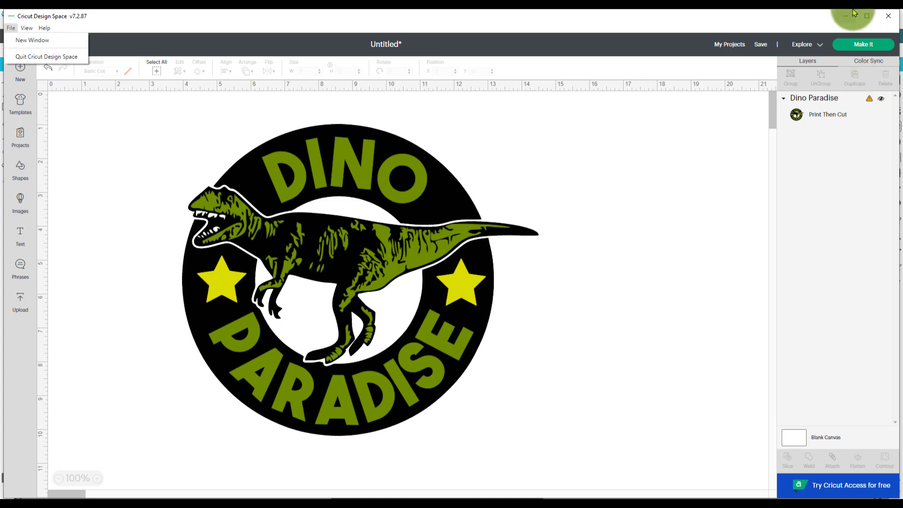
left_click(863, 45)
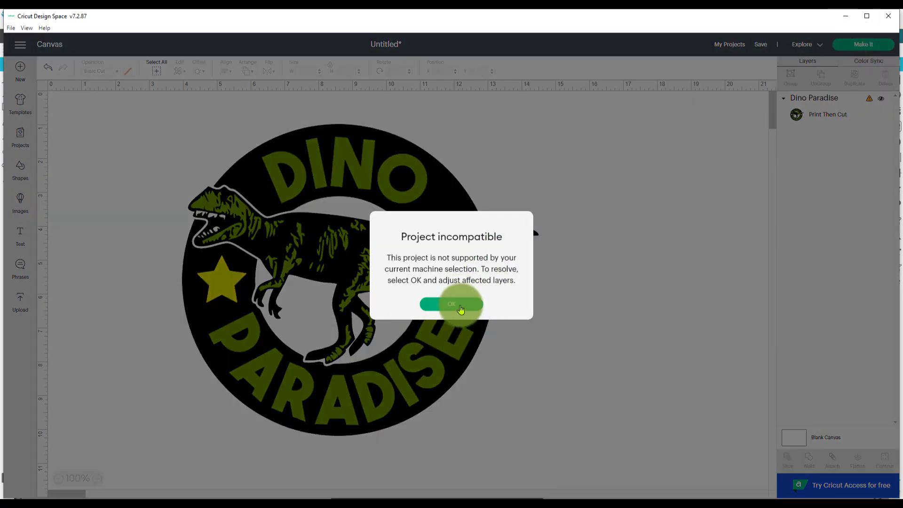
left_click(460, 309)
Reduce the Dino Paradise image to about 7.7 in wide, using its size warning as a guide.
left_click(495, 272)
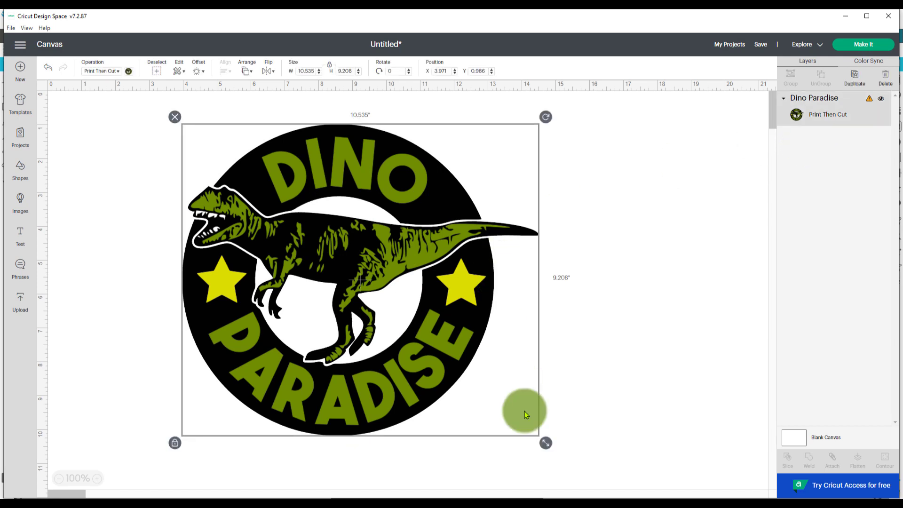
left_click_drag(544, 442, 454, 362)
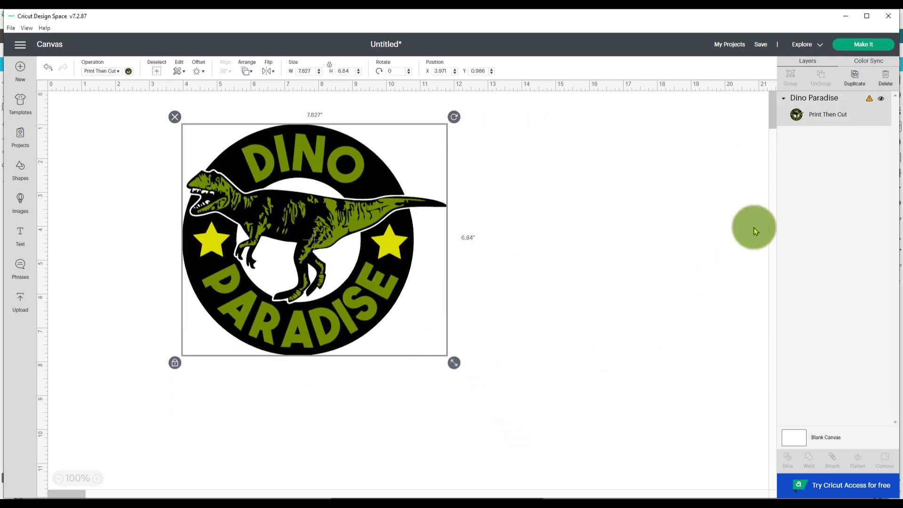
left_click(870, 100)
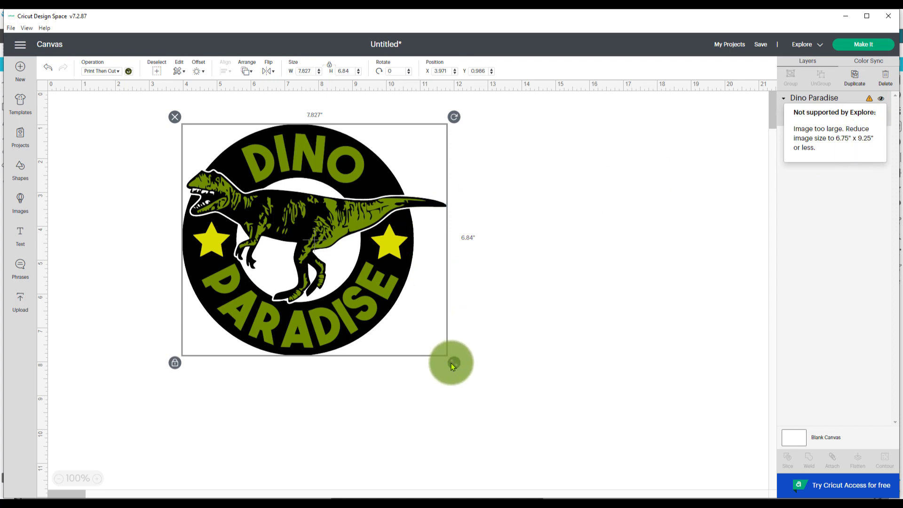
left_click_drag(453, 363, 442, 351)
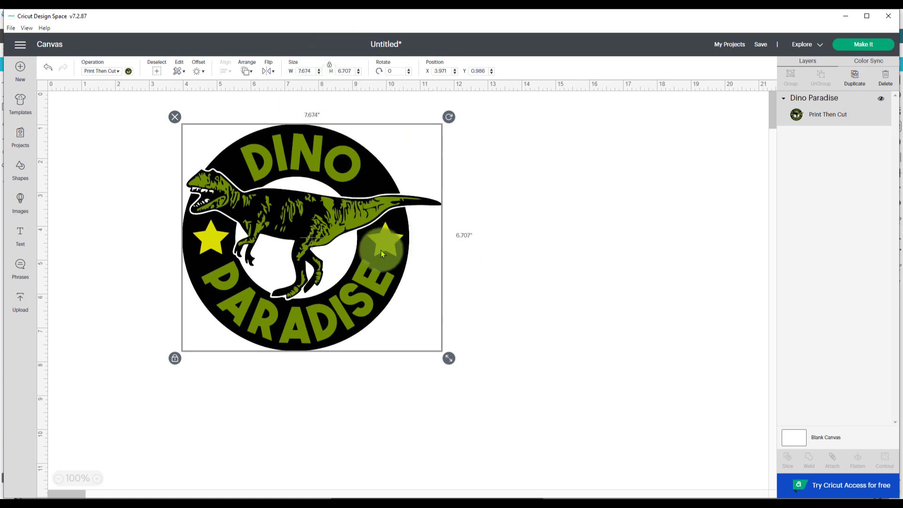
left_click(578, 288)
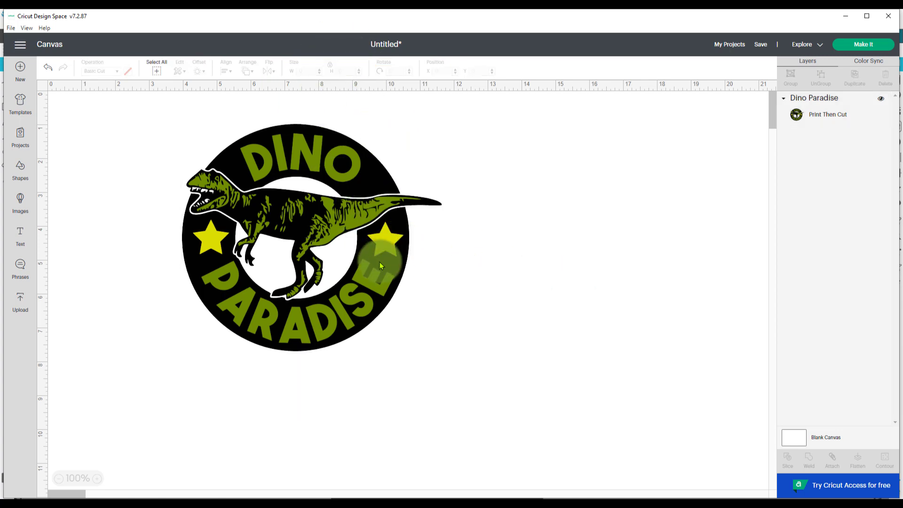
left_click(398, 286)
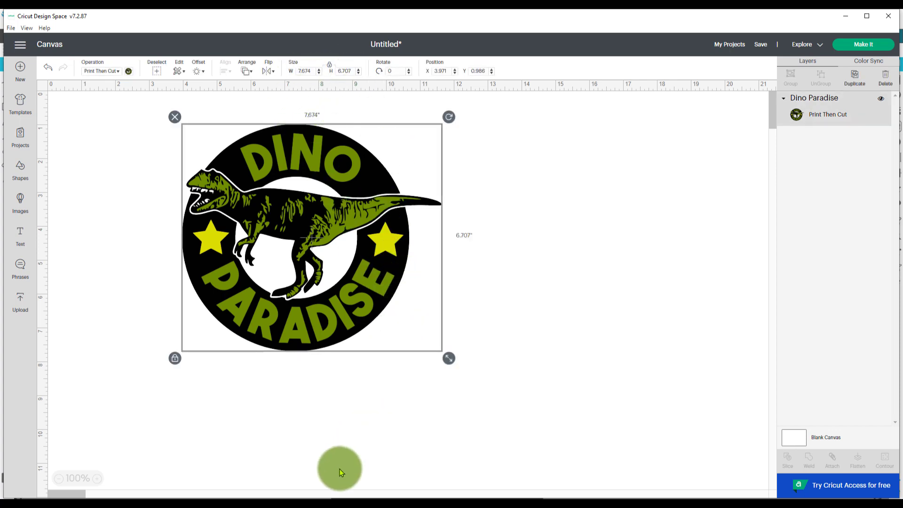
Switch to Silhouette Studio and center the enlarged design copy across the white page, near its upper edge.
left_click(331, 503)
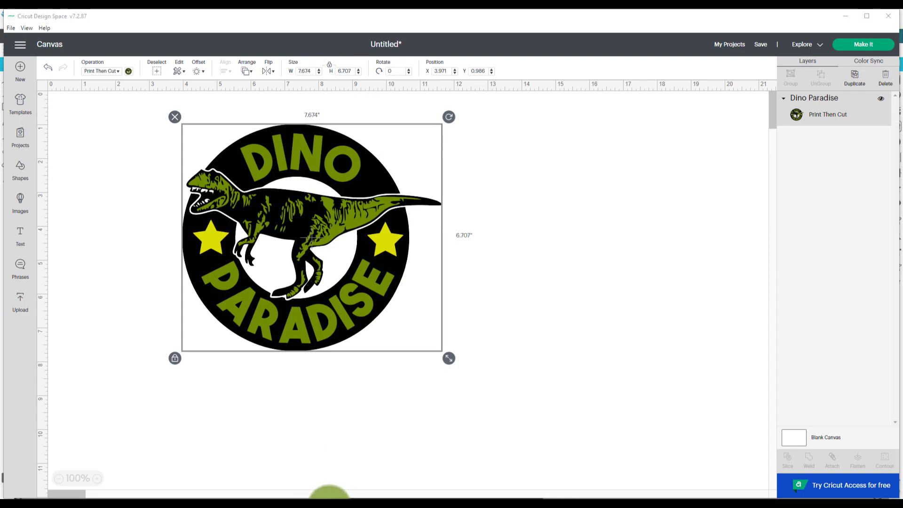
left_click(463, 155)
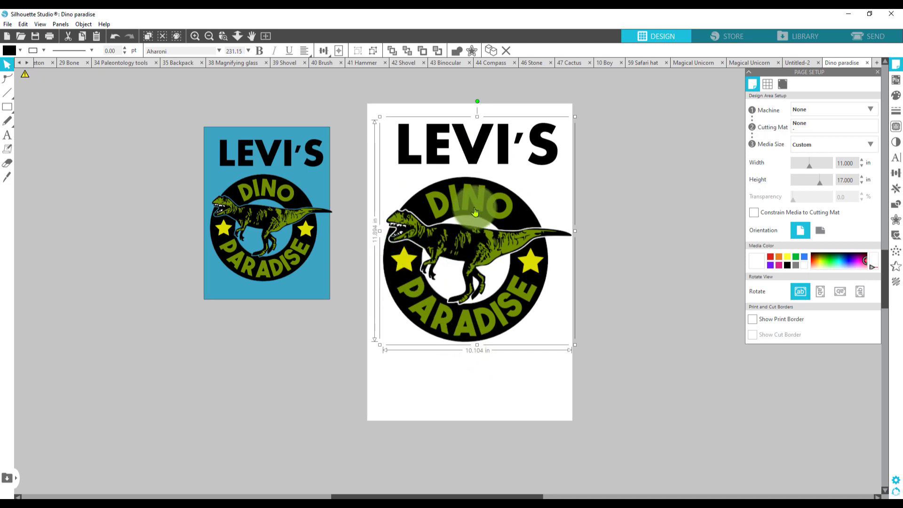
left_click_drag(475, 212, 469, 205)
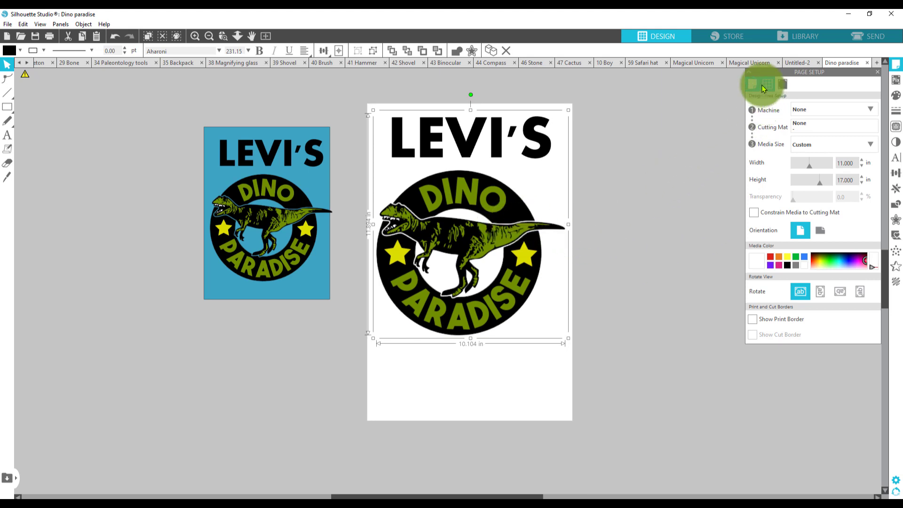
Set the media size to Letter and shrink the design copy to about 8.3 in wide, fitted within the page.
left_click(809, 145)
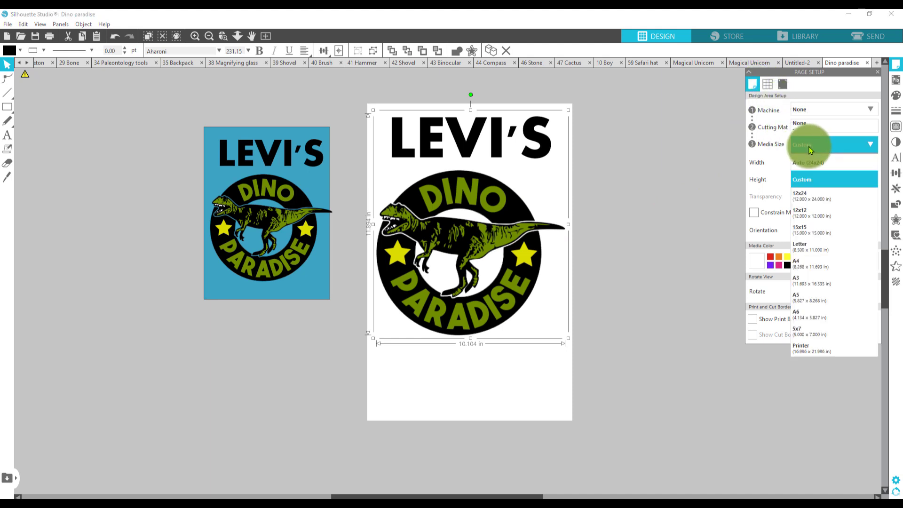
left_click(827, 252)
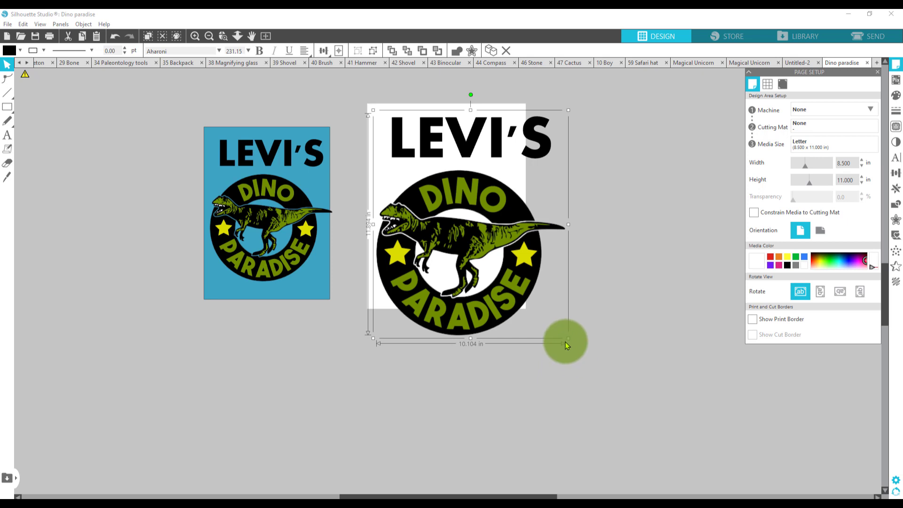
left_click_drag(567, 338, 523, 310)
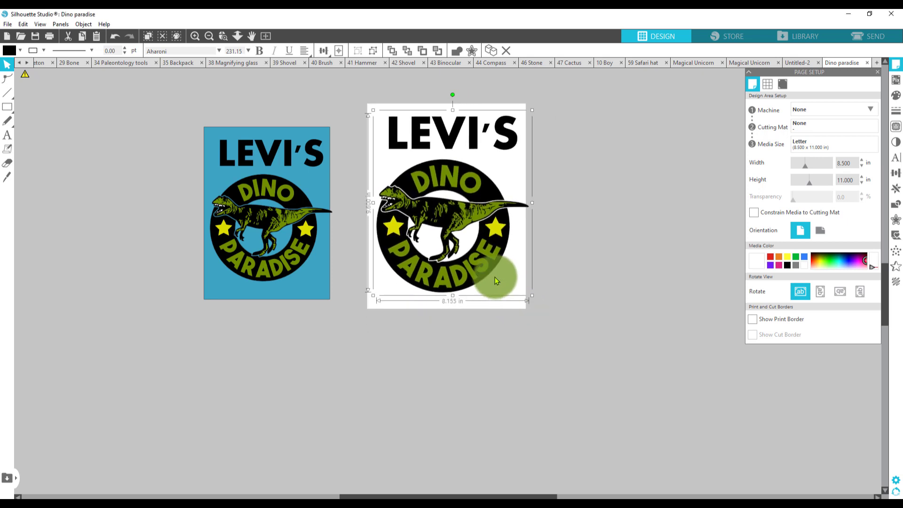
left_click_drag(490, 273, 482, 275)
left_click_drag(523, 299, 530, 305)
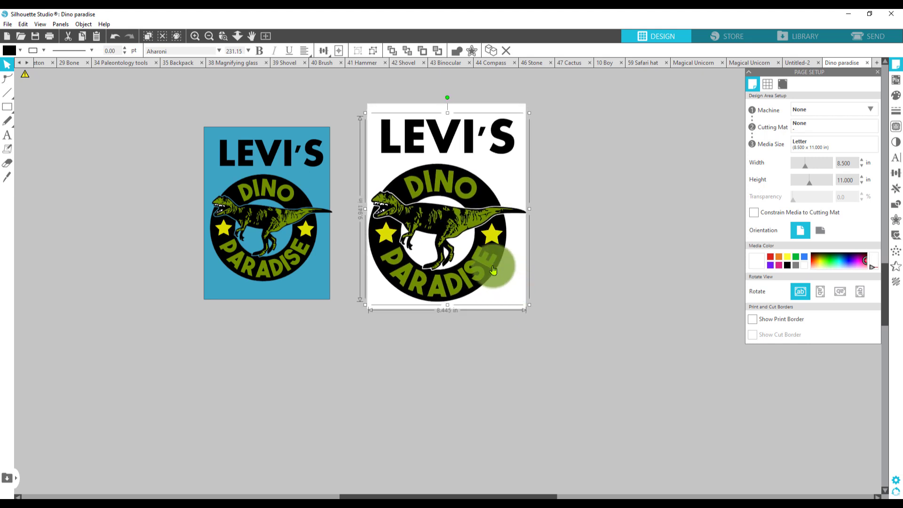
left_click_drag(493, 269, 494, 262)
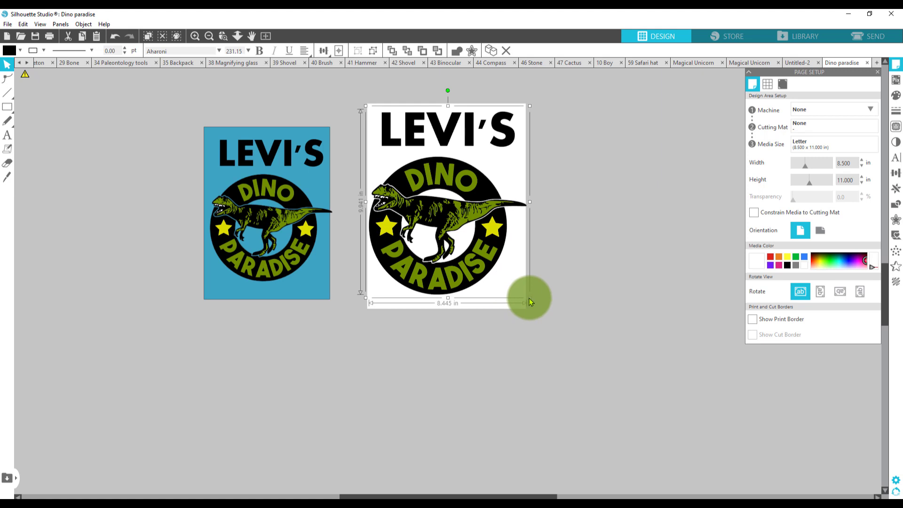
left_click_drag(530, 302, 489, 266)
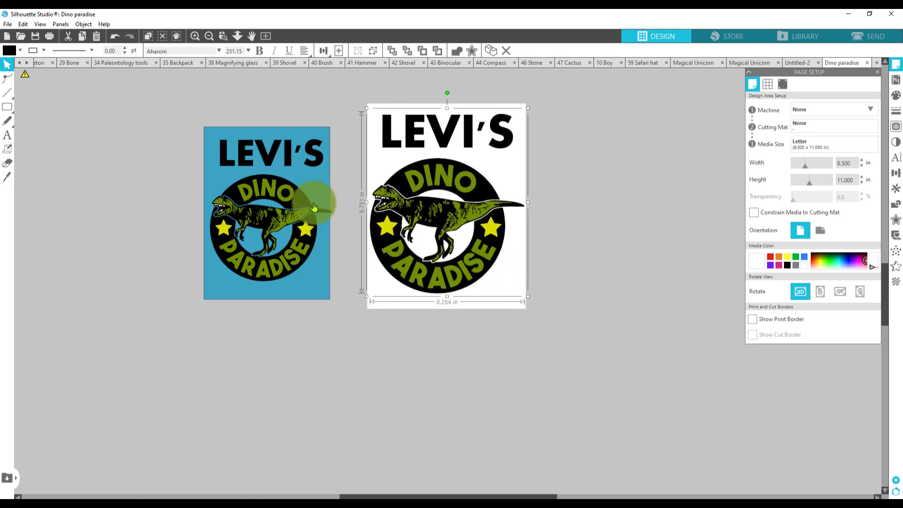
Move the smaller grouped design off the blue rectangle to the empty area on the opposite side of the white page.
left_click_drag(314, 207, 301, 211)
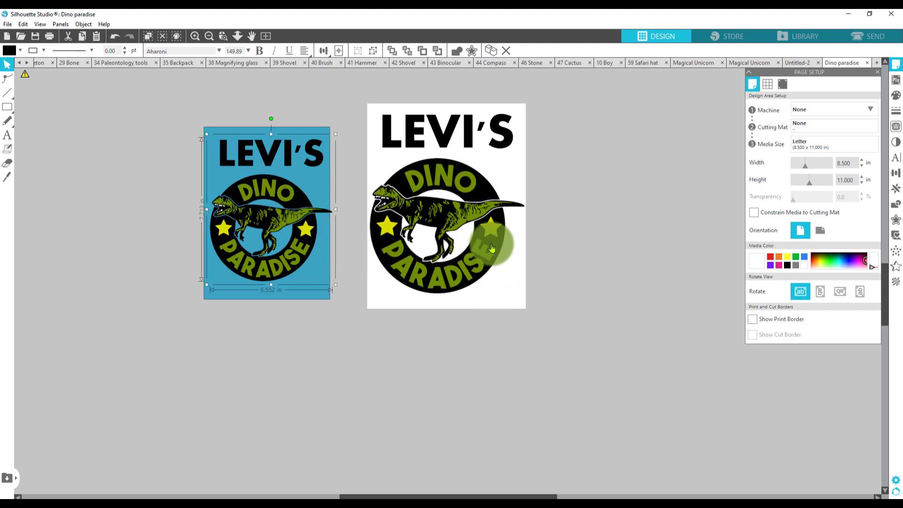
left_click_drag(308, 236, 651, 227)
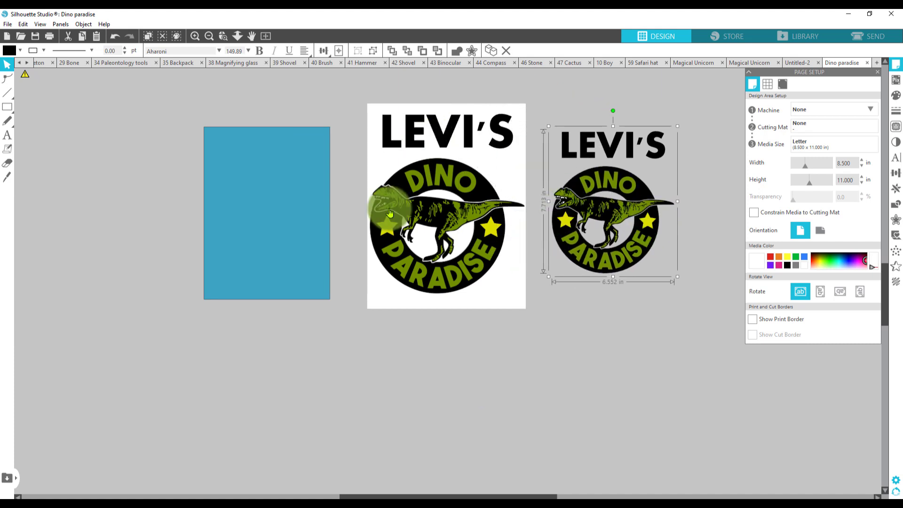
left_click_drag(382, 152, 413, 192)
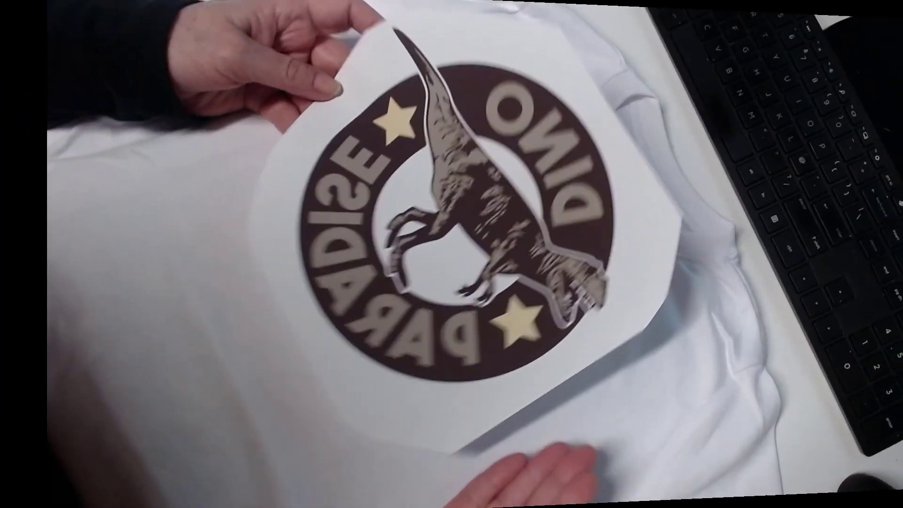